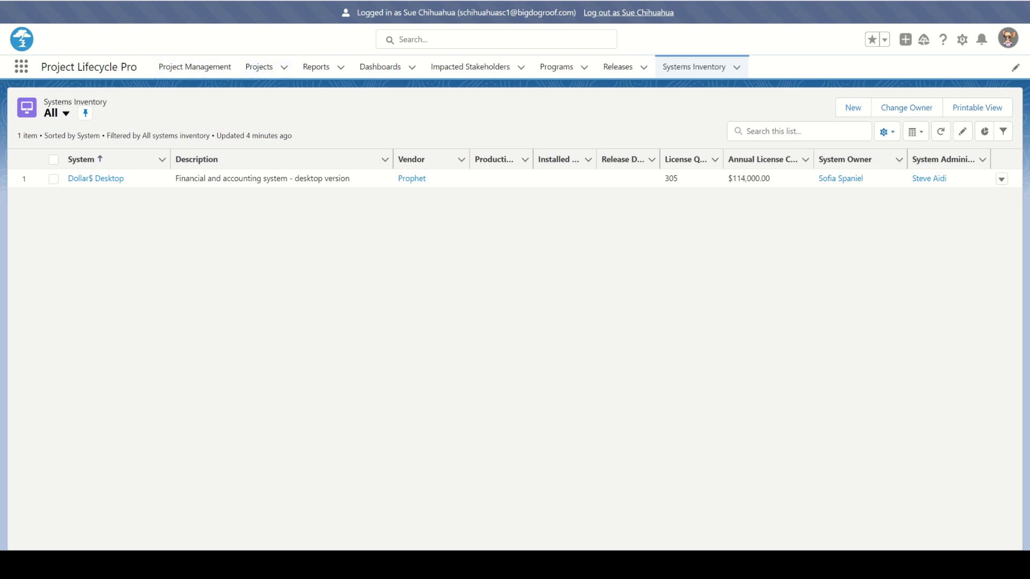
# Start a new systems inventory record named "Dollar$ Cloud" with description "Financial and accounting - cloud version" and vendor Prophet
pyautogui.click(853, 108)
pyautogui.write('Dol')
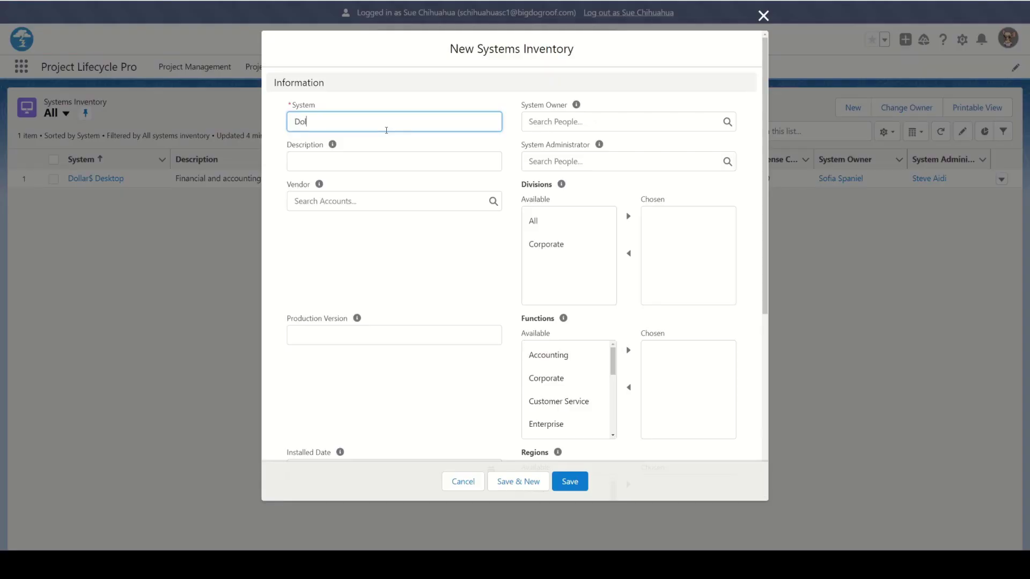
pyautogui.write('lar$ Cloud')
pyautogui.click(317, 161)
pyautogui.write('Financial and ac')
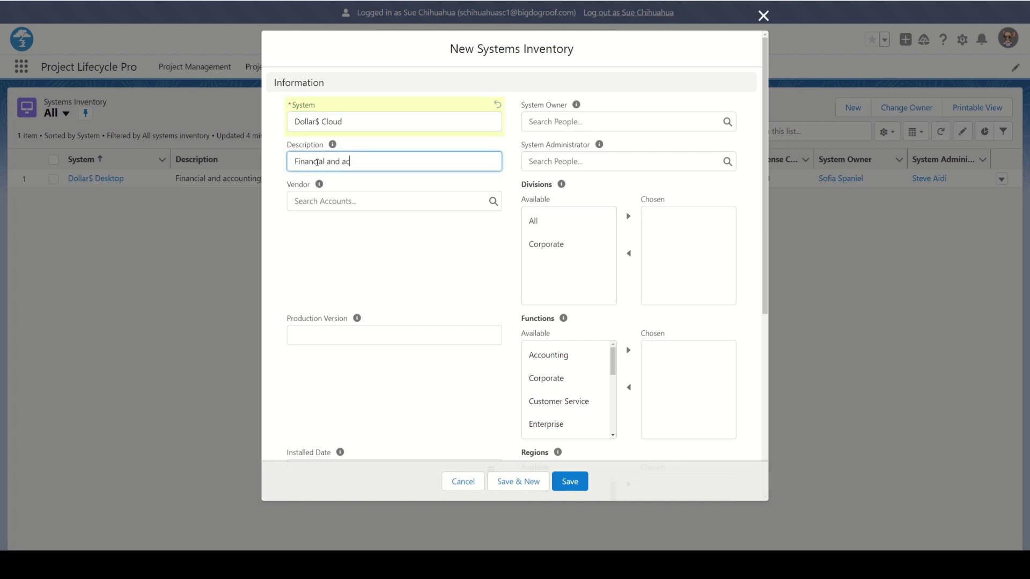
pyautogui.write('counting - cloud version')
pyautogui.click(308, 201)
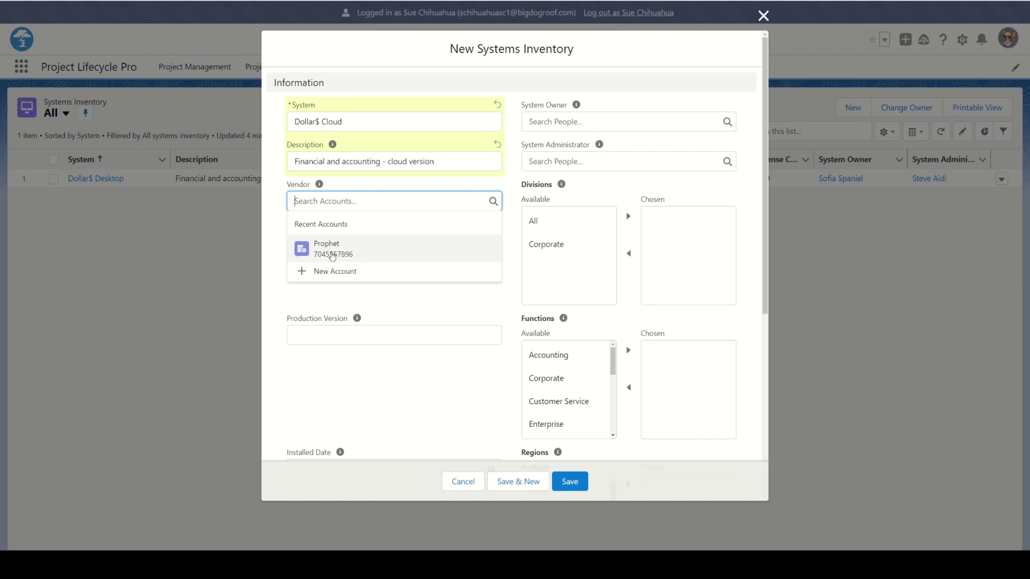
pyautogui.click(330, 253)
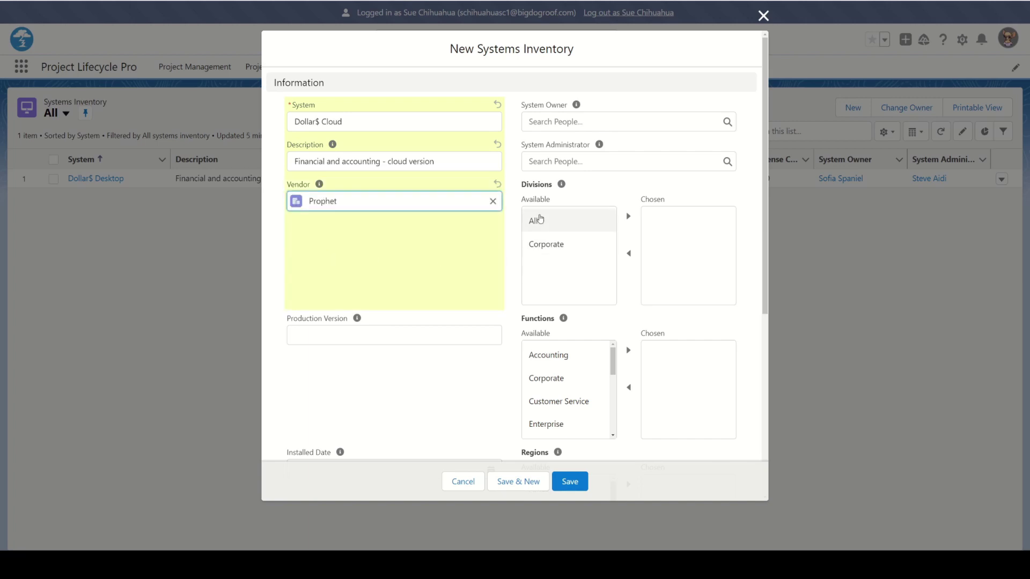
# Assign the IT Manager as system owner and the administrator of the Dollar$ Desktop record as system administrator
pyautogui.click(554, 122)
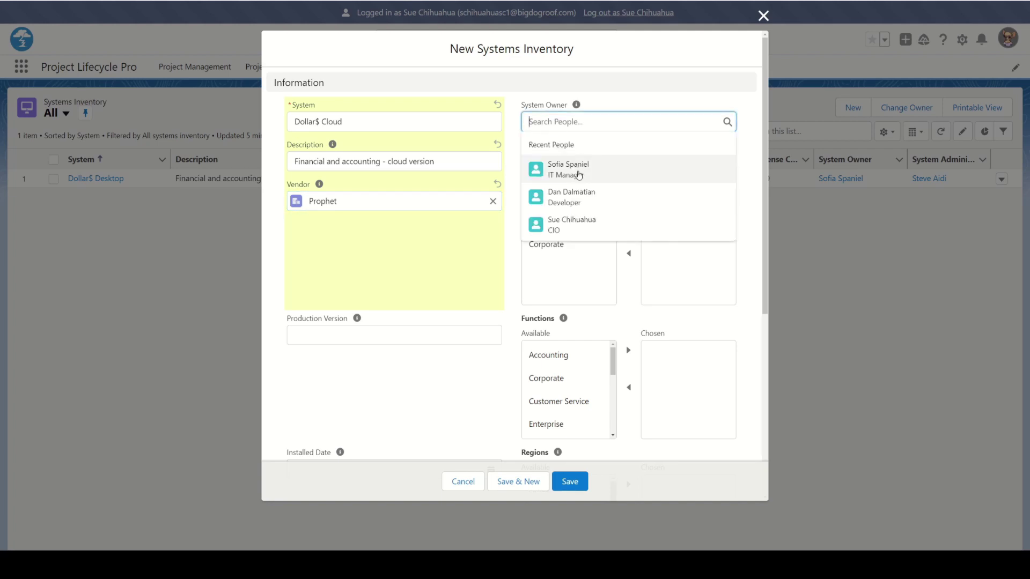
pyautogui.click(579, 174)
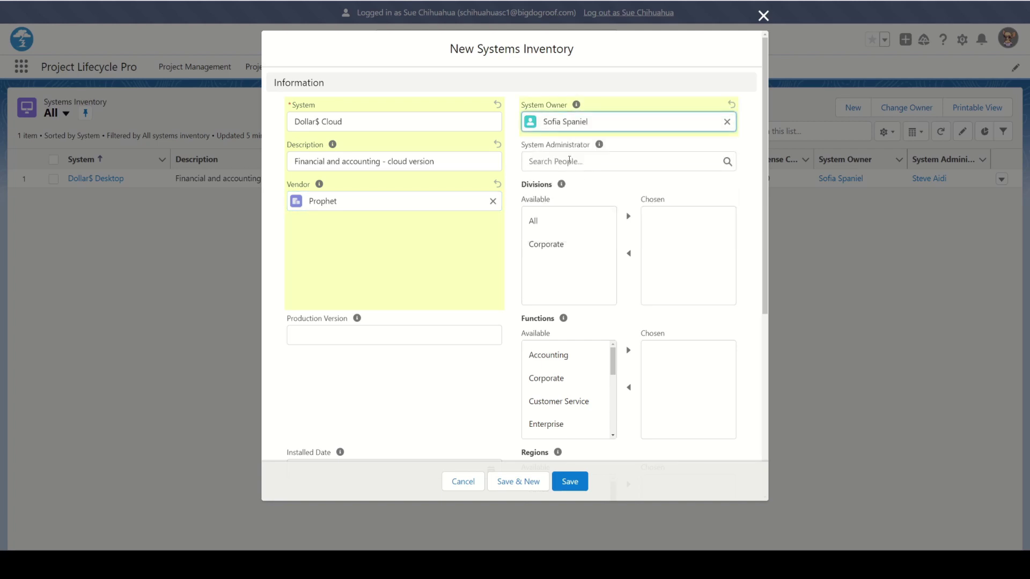
pyautogui.click(570, 160)
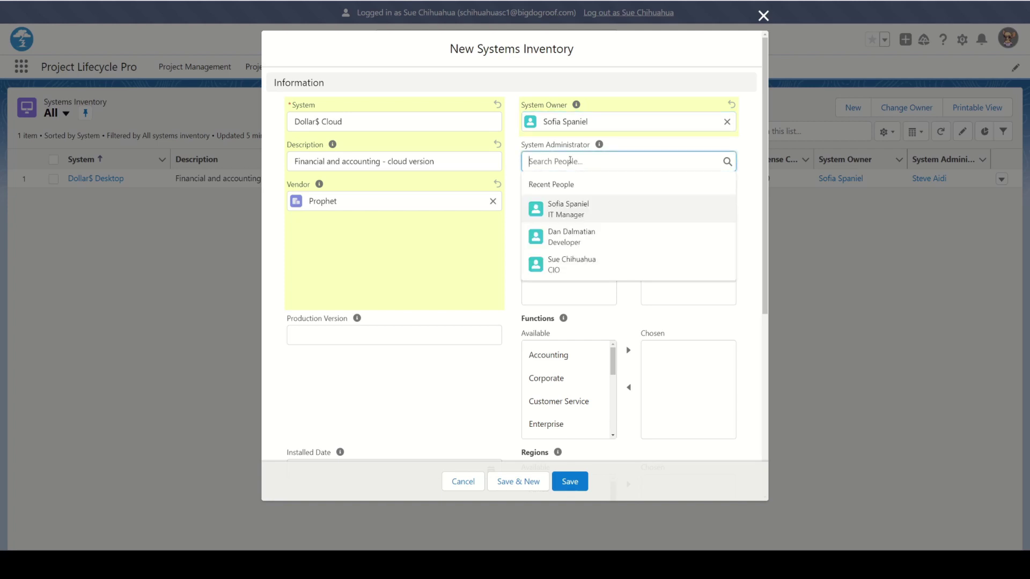
pyautogui.write('Steve')
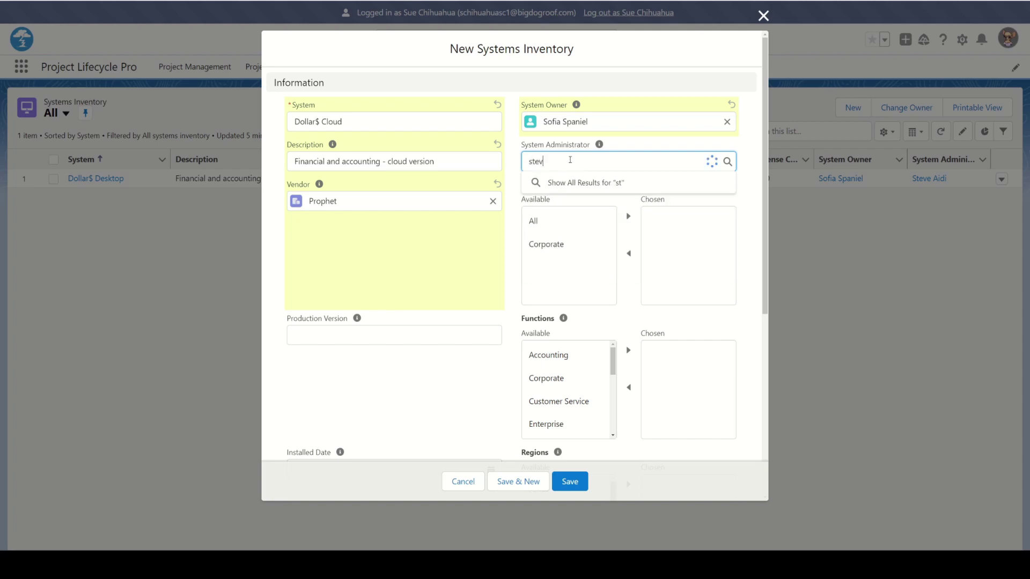
pyautogui.click(572, 206)
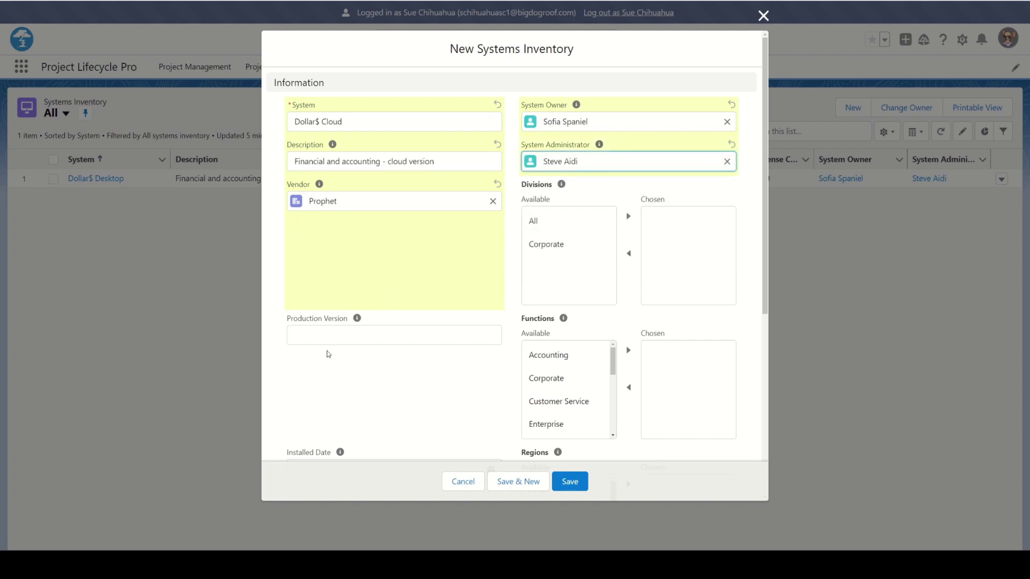
# Set the production version to 3.2 and add All to the chosen divisions
pyautogui.click(322, 338)
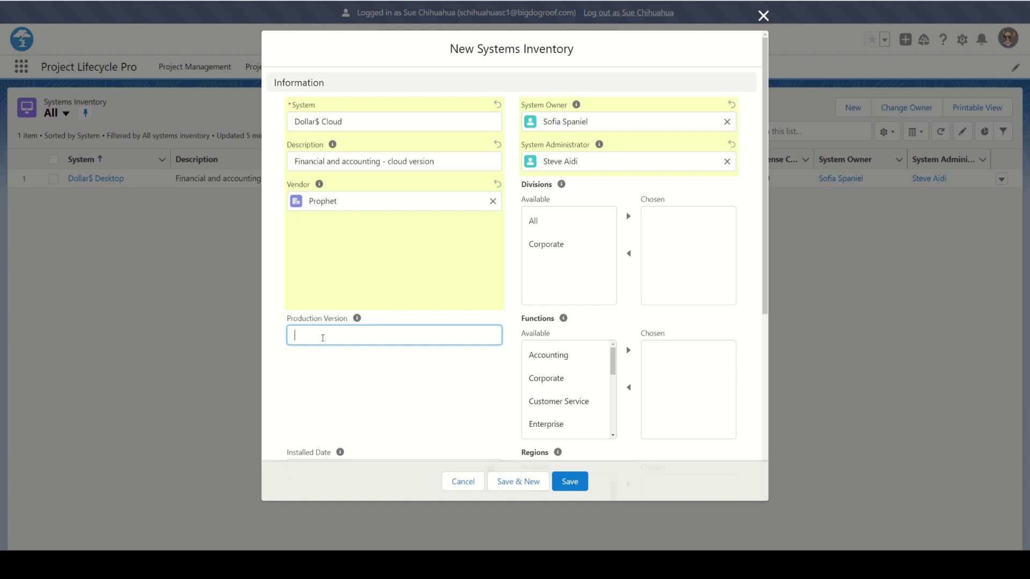
pyautogui.write('3.2')
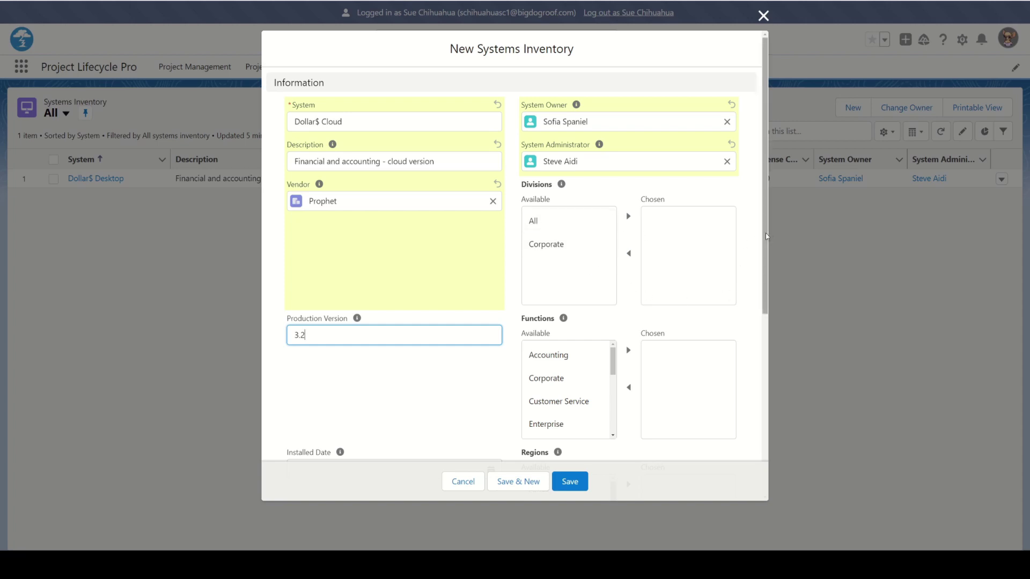
pyautogui.moveTo(766, 239); pyautogui.dragTo(769, 270)
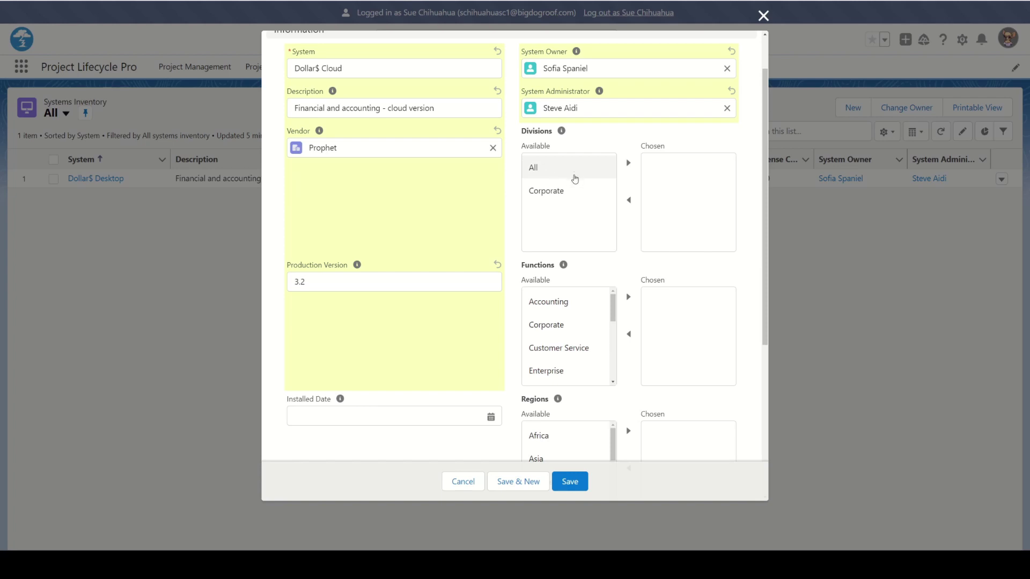
pyautogui.click(572, 175)
pyautogui.click(629, 164)
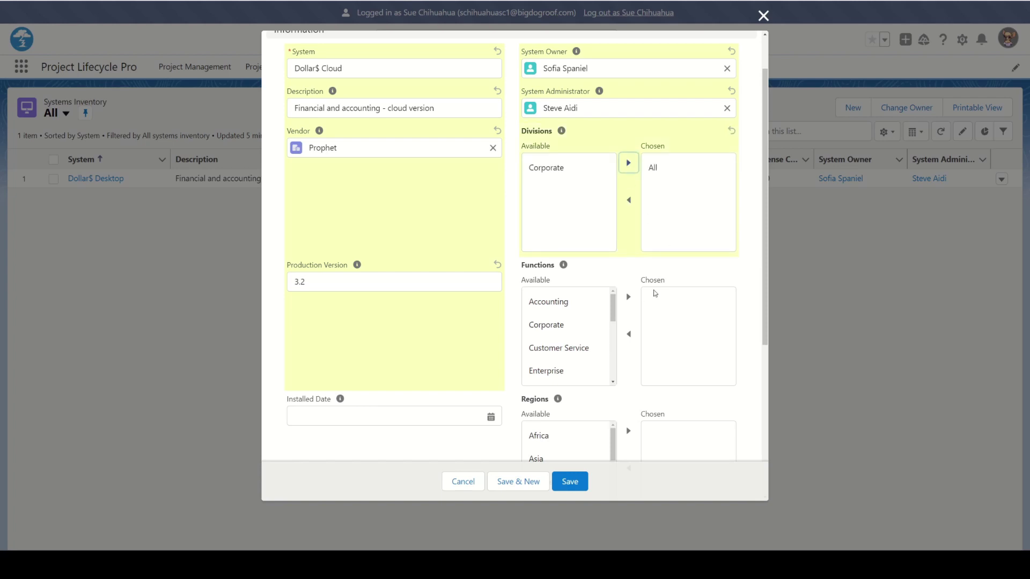
# Add Accounting and Finance to the chosen functions of the new system record
pyautogui.scroll(-3, 606, 302)
pyautogui.scroll(3, 603, 303)
pyautogui.click(572, 301)
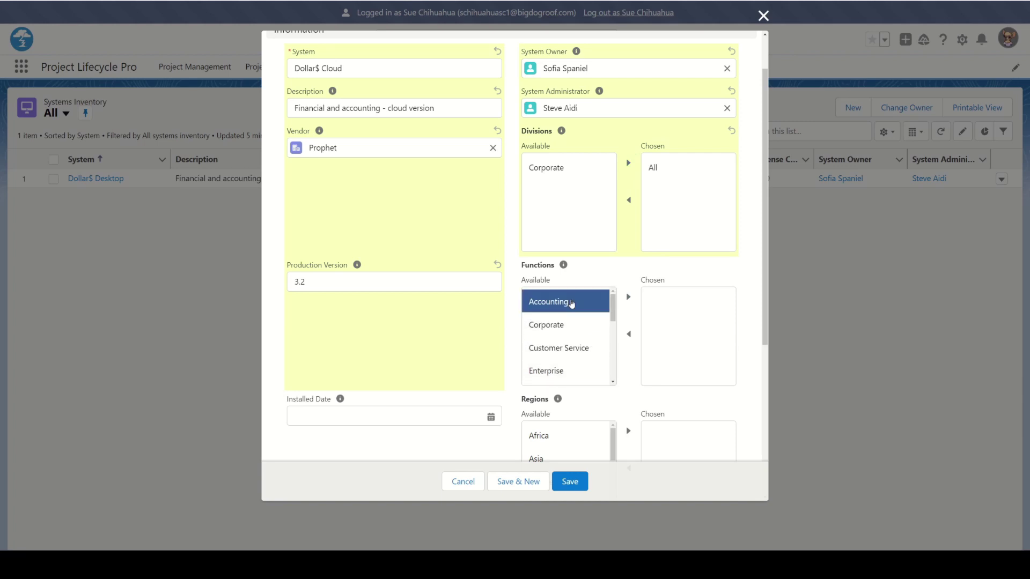
pyautogui.click(628, 296)
pyautogui.click(568, 369)
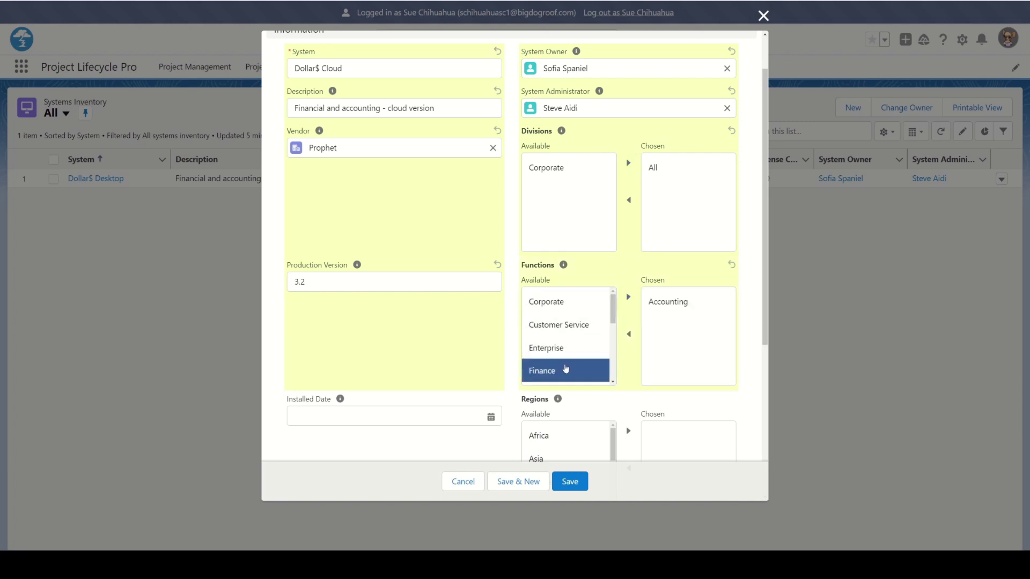
pyautogui.click(628, 296)
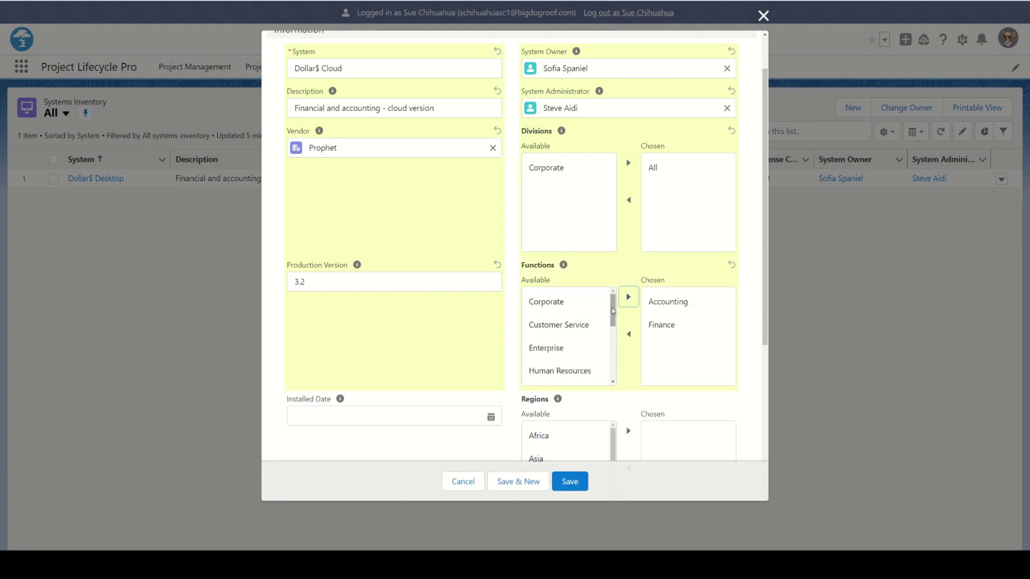
pyautogui.scroll(-5, 616, 340)
pyautogui.scroll(-2, 616, 346)
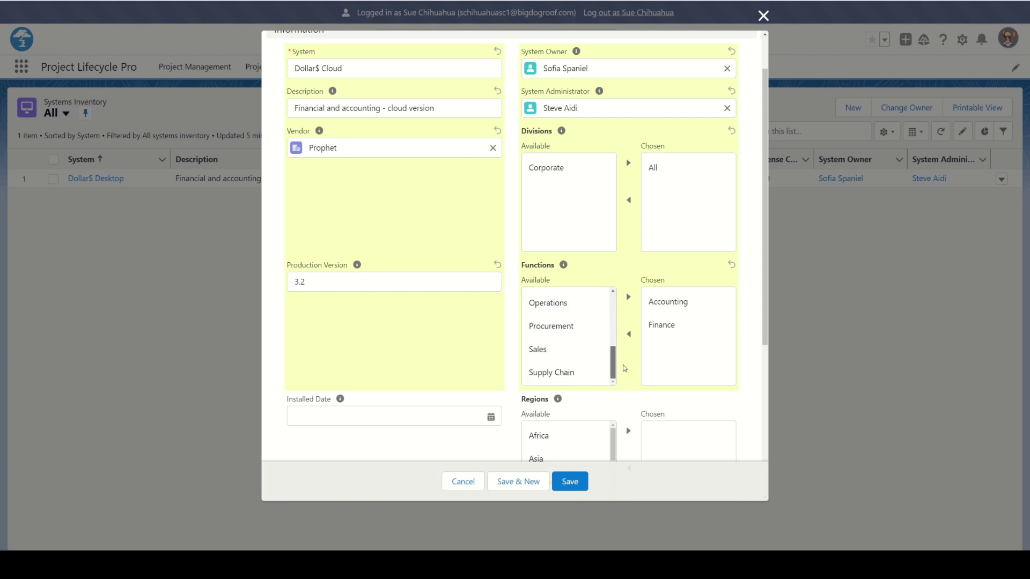
pyautogui.scroll(7, 616, 346)
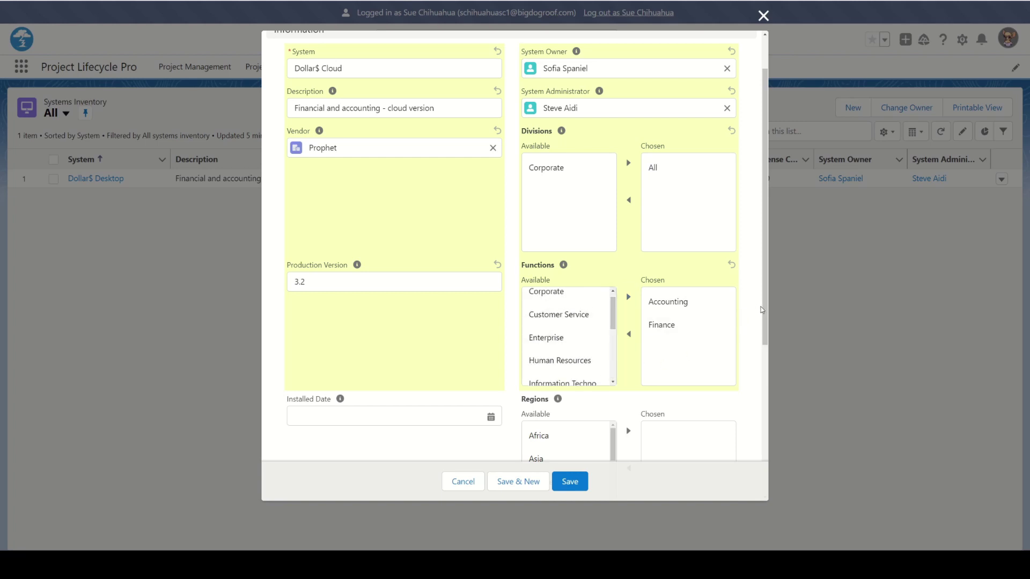
# Add Southeast, Northeast and Midwest to the chosen regions of the new system record
pyautogui.scroll(-3, 643, 317)
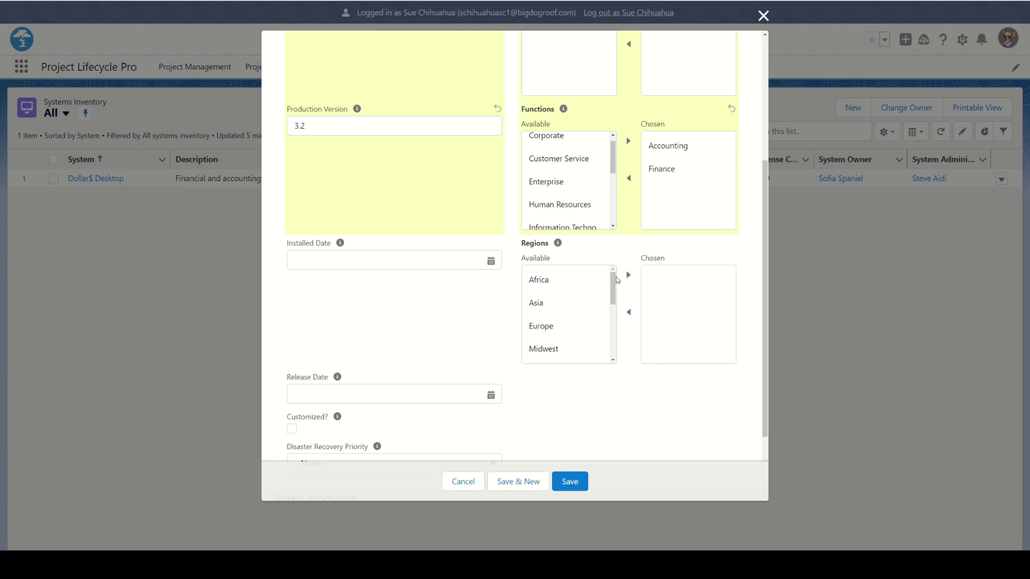
pyautogui.moveTo(613, 280); pyautogui.dragTo(616, 340)
pyautogui.click(582, 310)
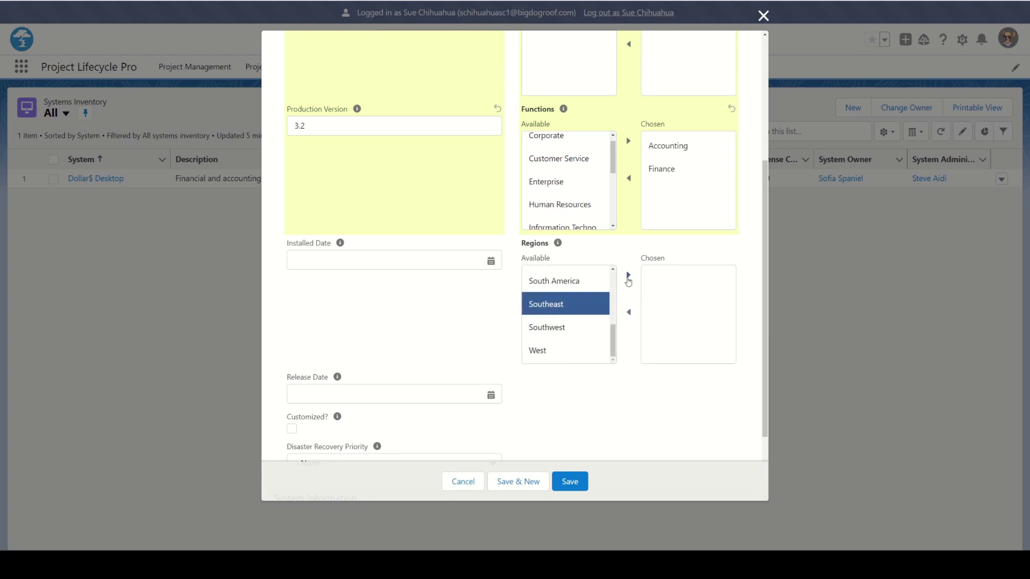
pyautogui.click(628, 275)
pyautogui.click(559, 285)
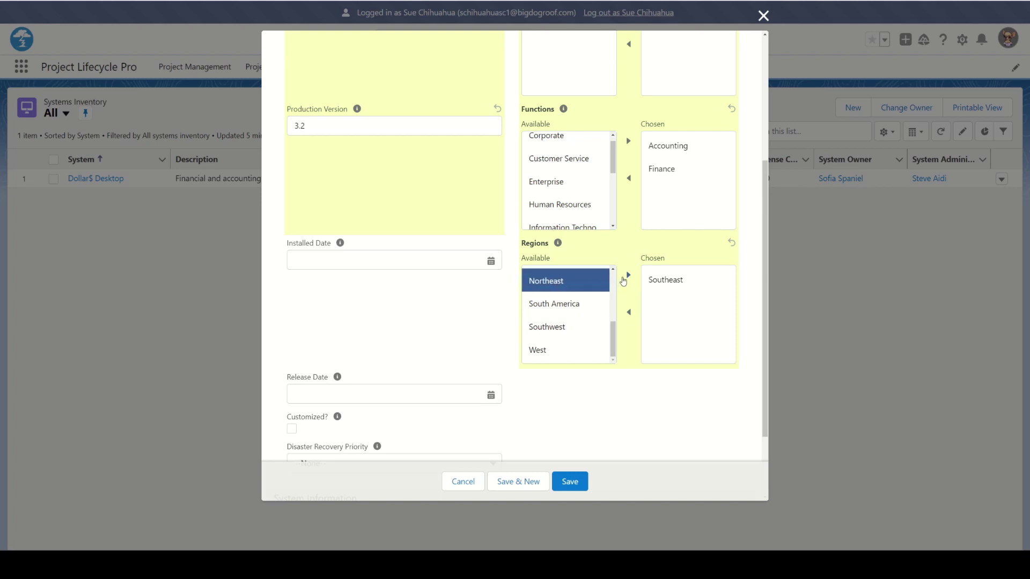
pyautogui.click(628, 275)
pyautogui.scroll(2, 613, 335)
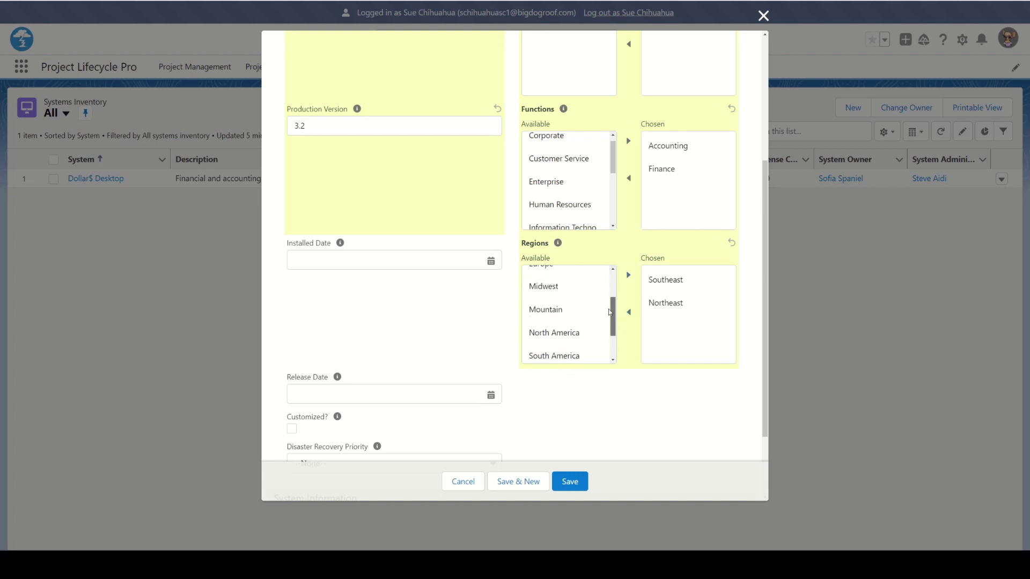
pyautogui.click(598, 304)
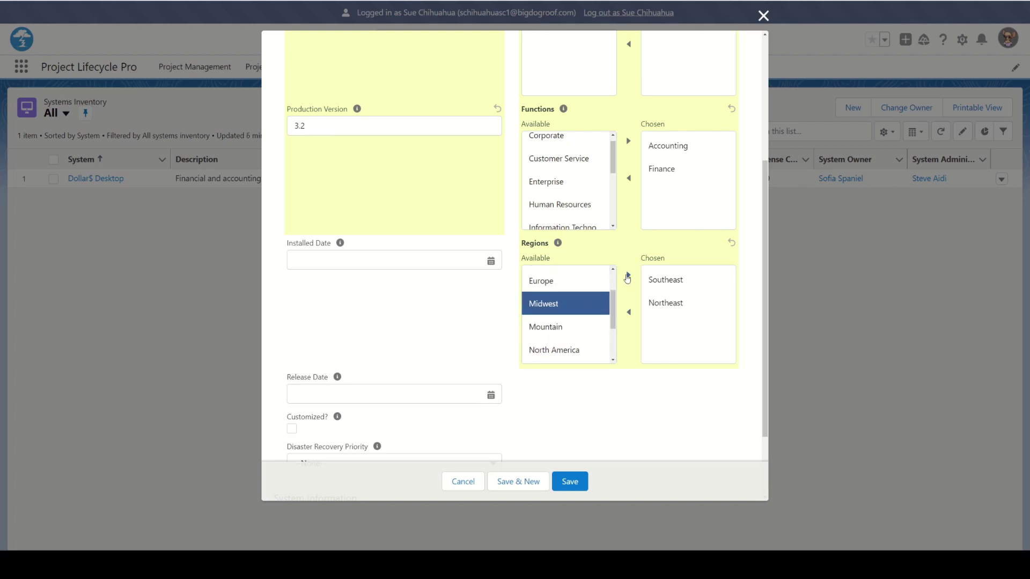
pyautogui.click(627, 277)
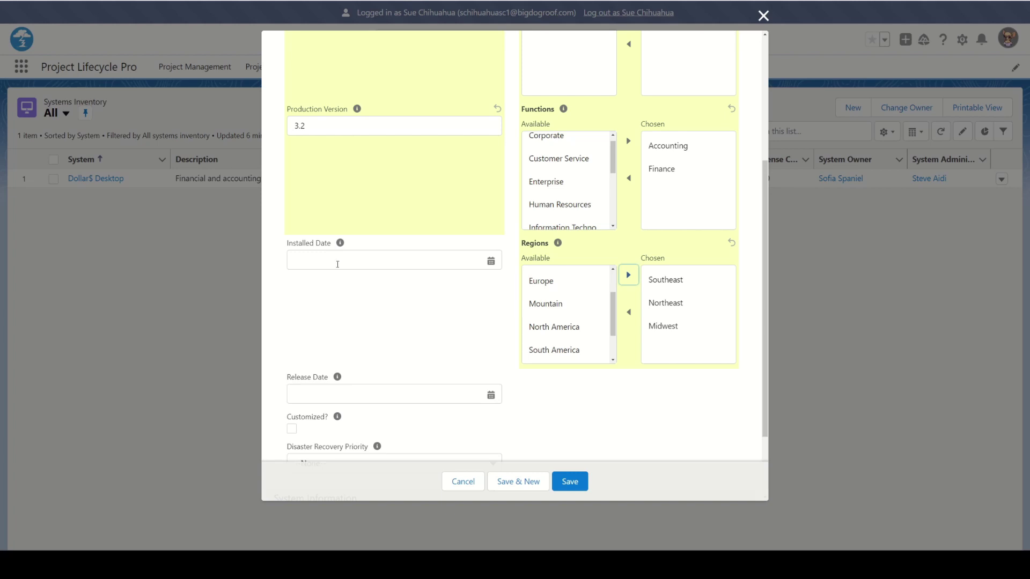
# Set the installed date of the new system to 6/5/2023
pyautogui.click(335, 262)
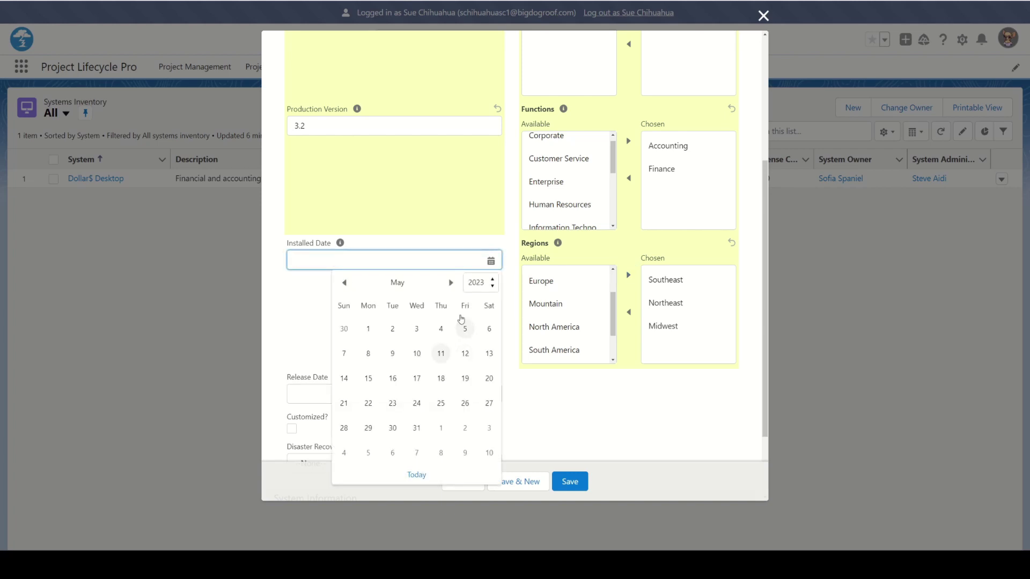
pyautogui.click(450, 283)
pyautogui.click(451, 283)
pyautogui.click(451, 284)
pyautogui.click(451, 285)
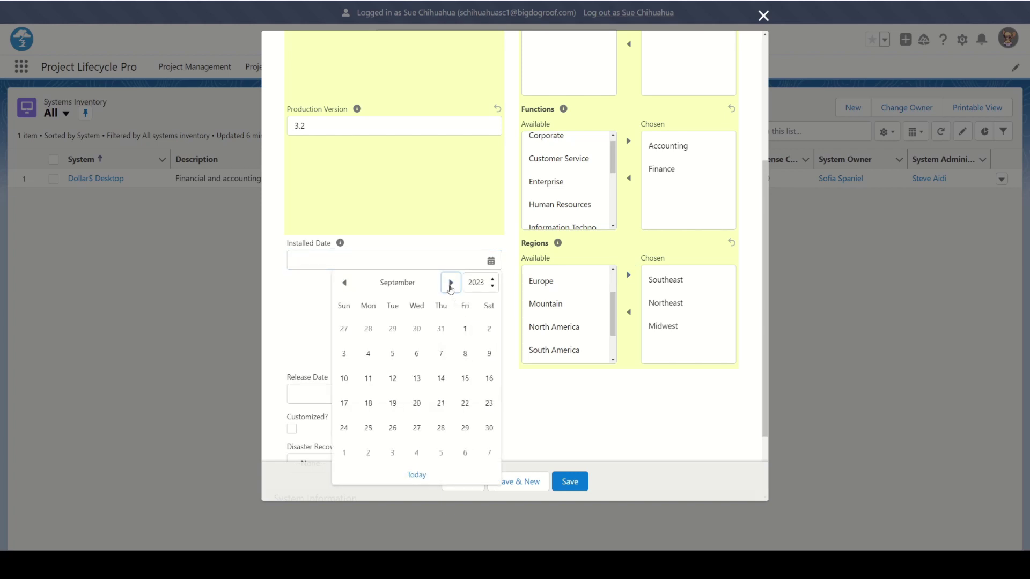
pyautogui.click(451, 284)
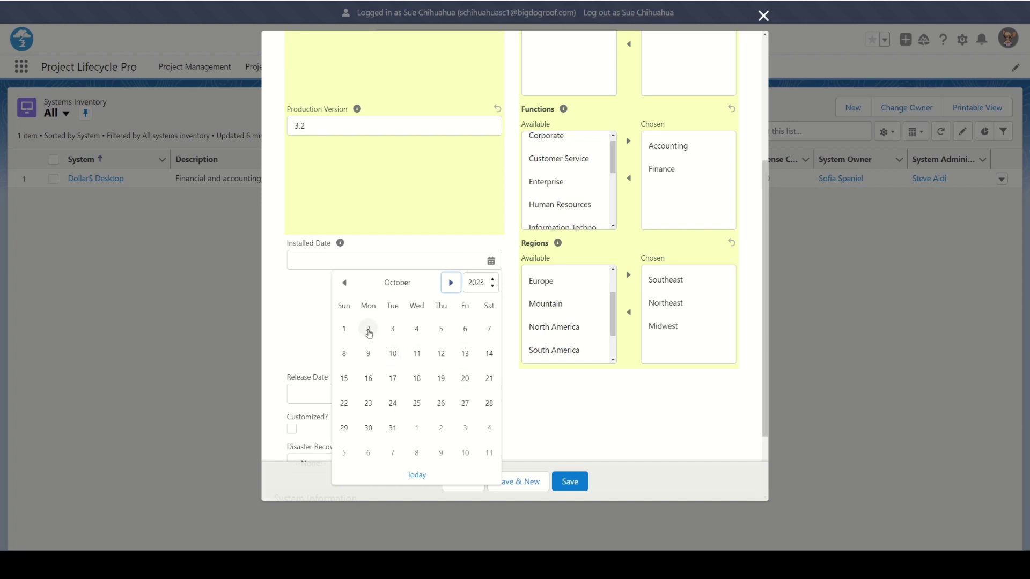
pyautogui.click(348, 285)
pyautogui.click(349, 286)
pyautogui.click(350, 286)
pyautogui.click(349, 286)
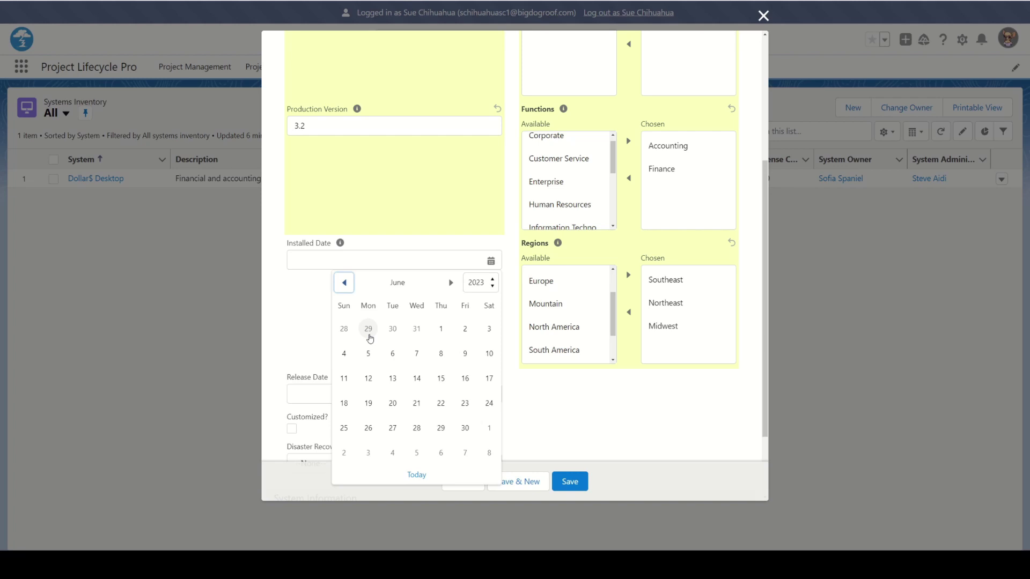
pyautogui.click(368, 353)
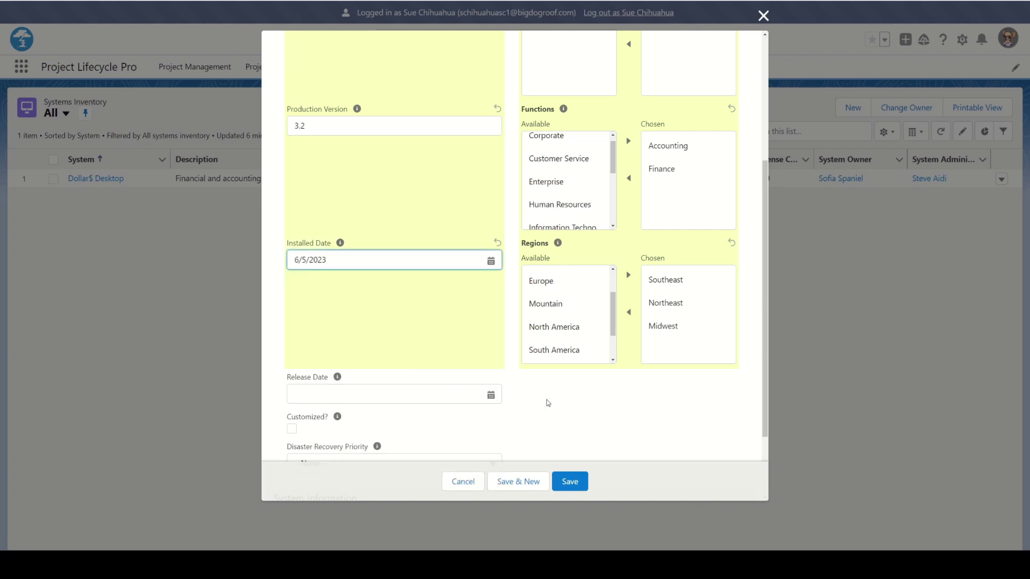
# Set the release date of the new system to 10/28/2022
pyautogui.scroll(-3, 556, 401)
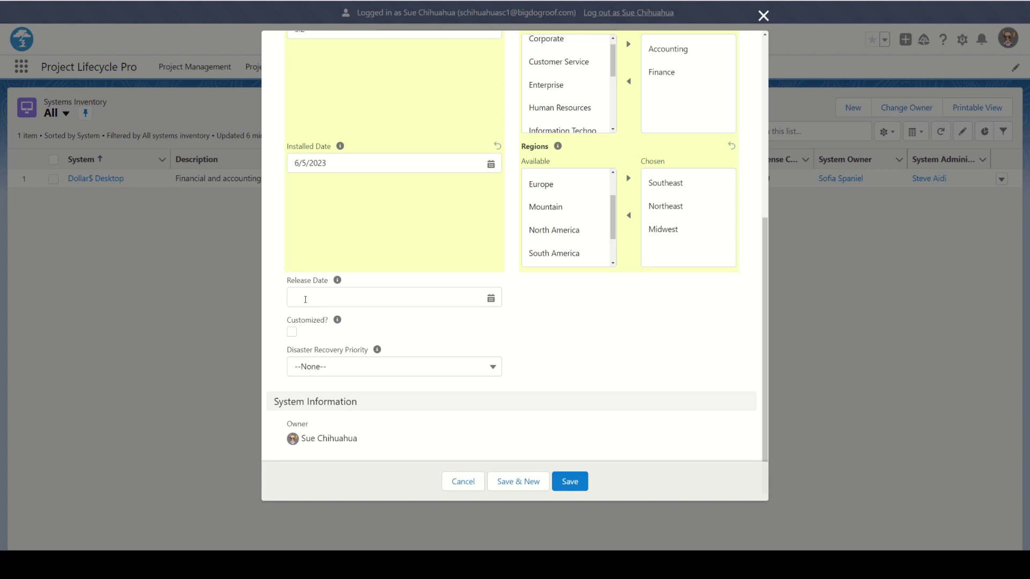
pyautogui.scroll(5, 379, 291)
pyautogui.scroll(-4, 375, 295)
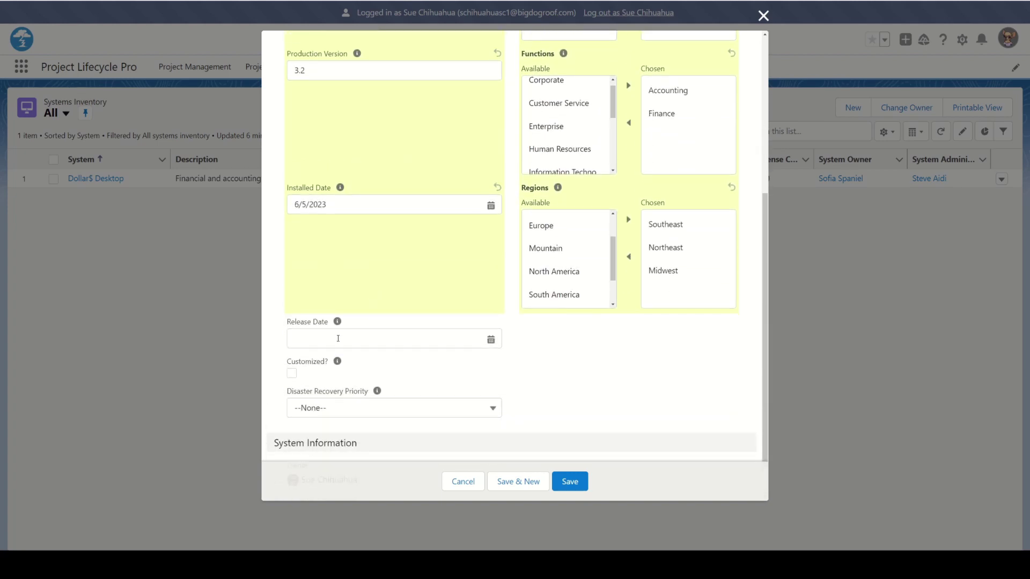
pyautogui.click(323, 339)
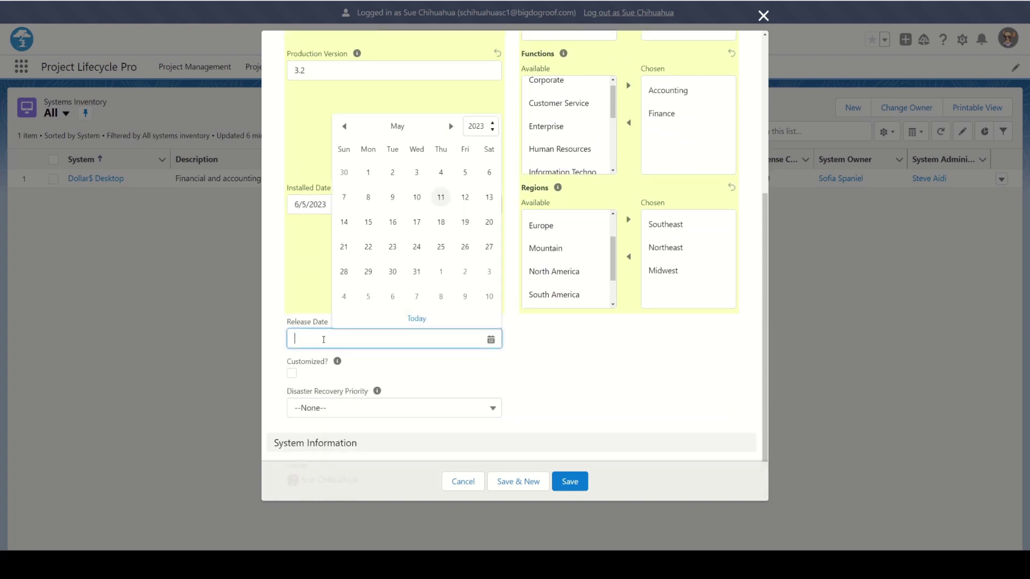
pyautogui.click(344, 127)
pyautogui.click(344, 127)
pyautogui.click(344, 127)
pyautogui.click(344, 127)
pyautogui.click(344, 127)
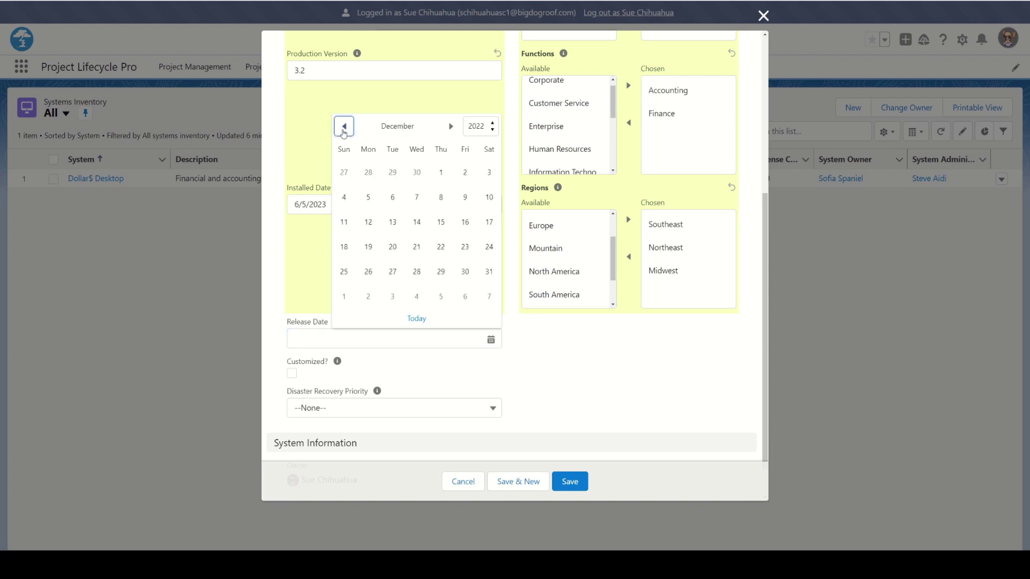
pyautogui.click(344, 127)
pyautogui.click(344, 127)
pyautogui.click(344, 128)
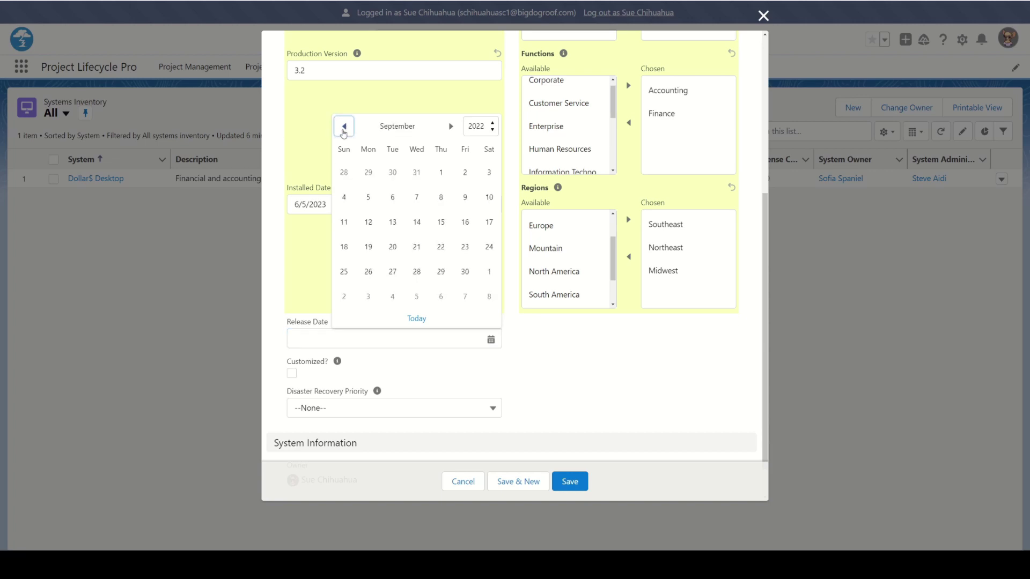
pyautogui.click(451, 127)
pyautogui.click(463, 272)
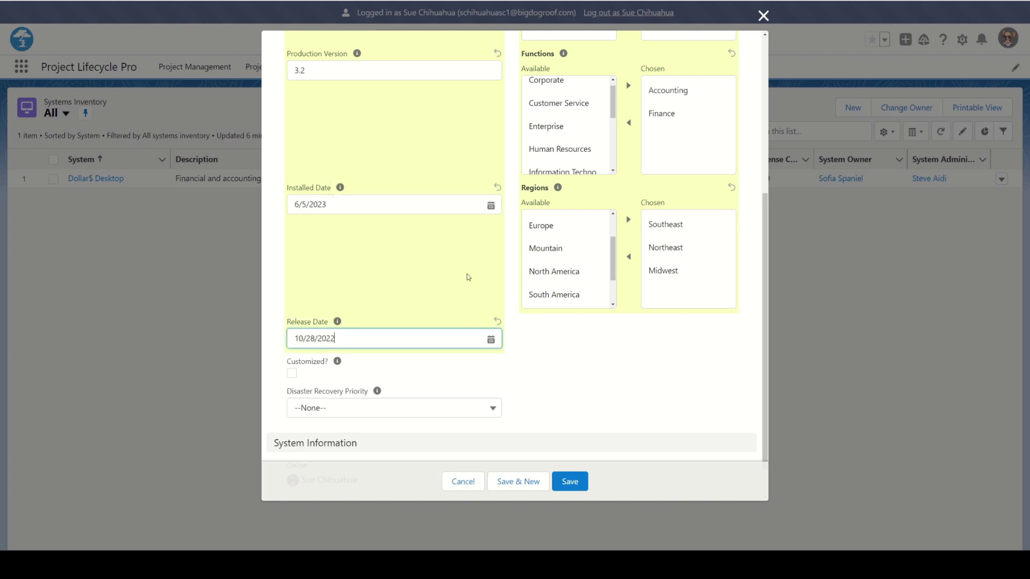
# Set the new system's disaster recovery priority to High and save the record
pyautogui.scroll(-1, 546, 372)
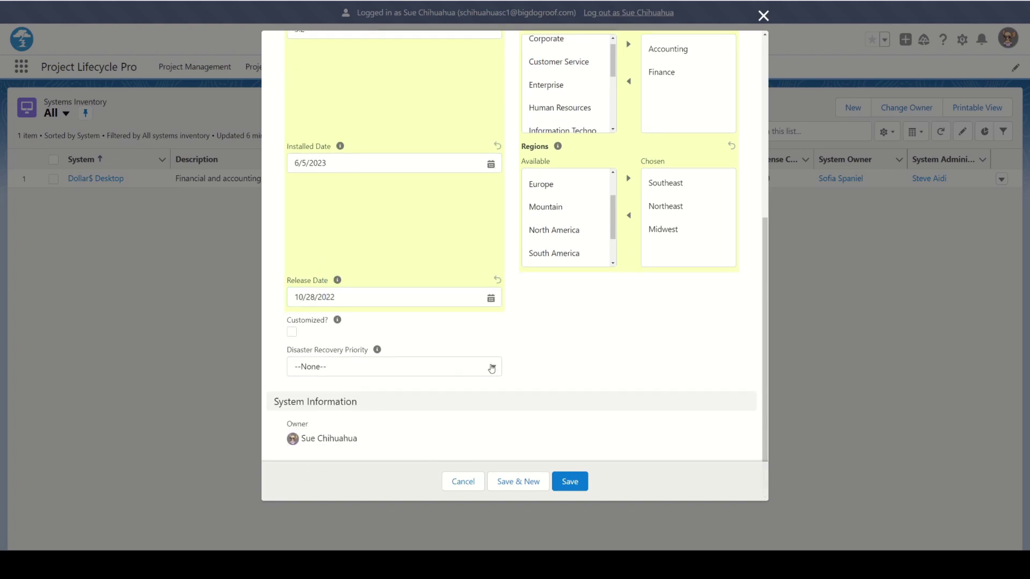
pyautogui.click(491, 368)
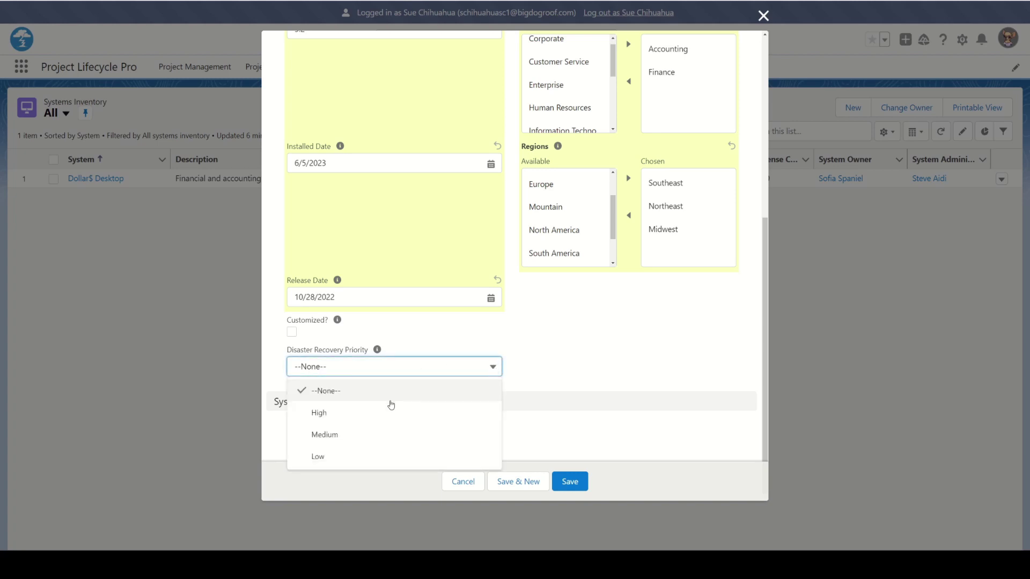
pyautogui.click(377, 412)
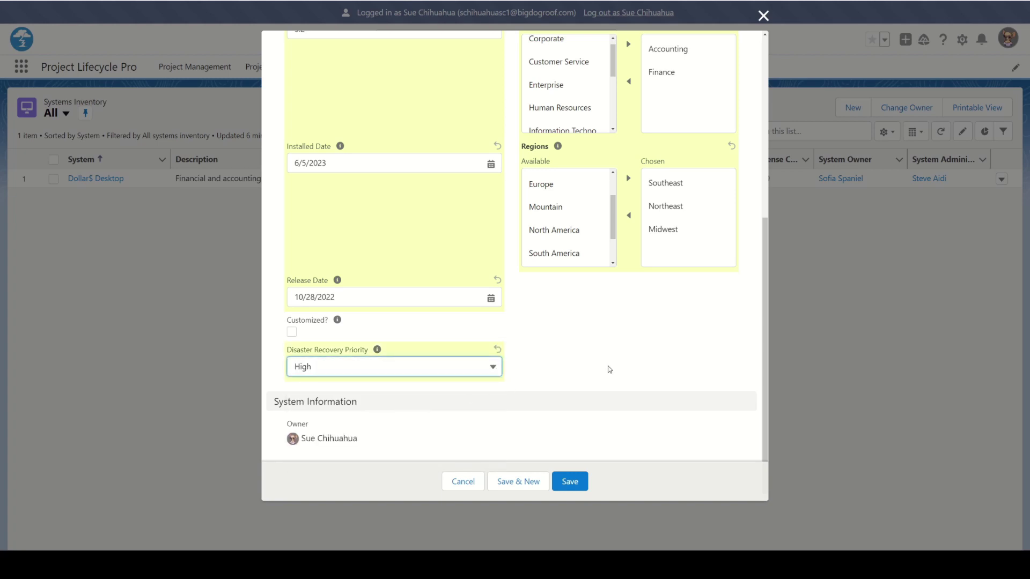
pyautogui.scroll(2, 609, 370)
pyautogui.scroll(1, 568, 370)
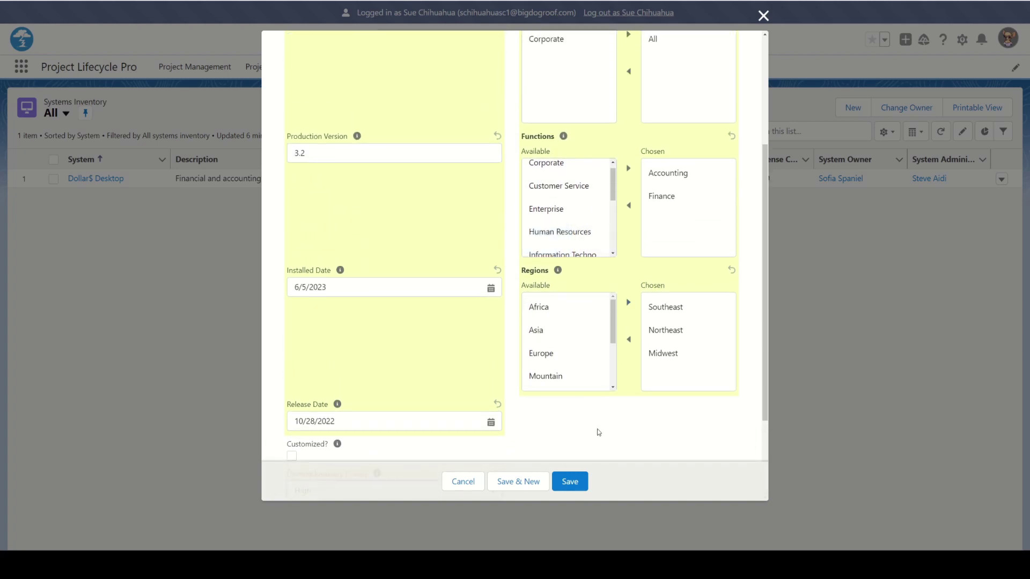
pyautogui.moveTo(768, 339); pyautogui.dragTo(766, 391)
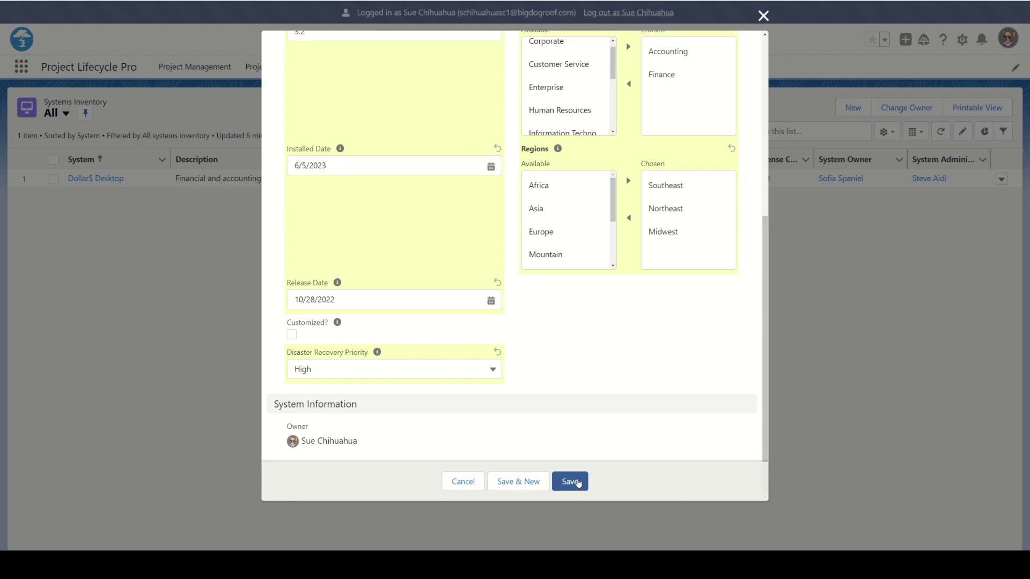
pyautogui.click(571, 482)
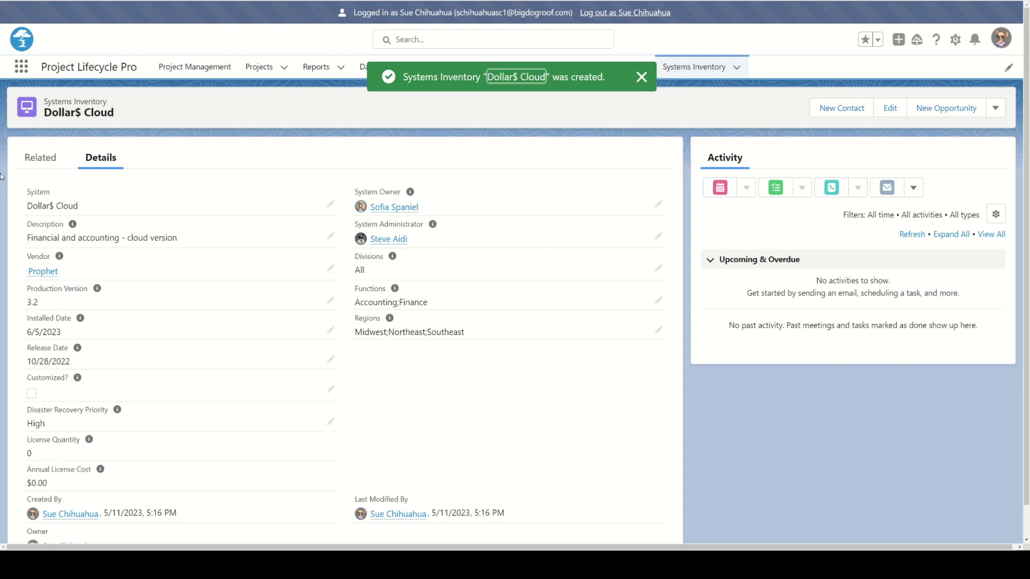
# Start a new software license related to Dollar$ Cloud, named Adminstrator and described as "System administrator full access rights"
pyautogui.click(32, 164)
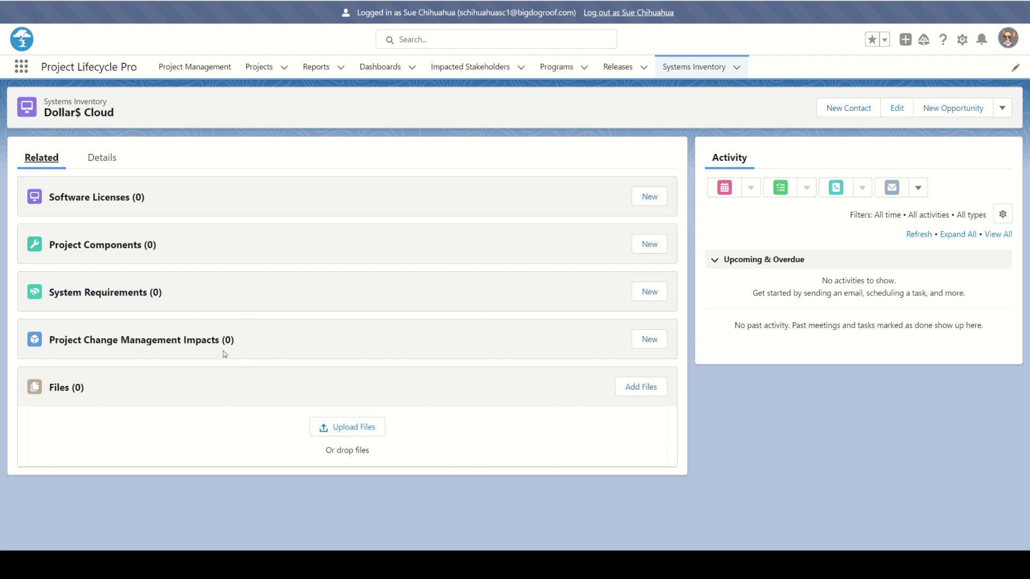
pyautogui.click(645, 202)
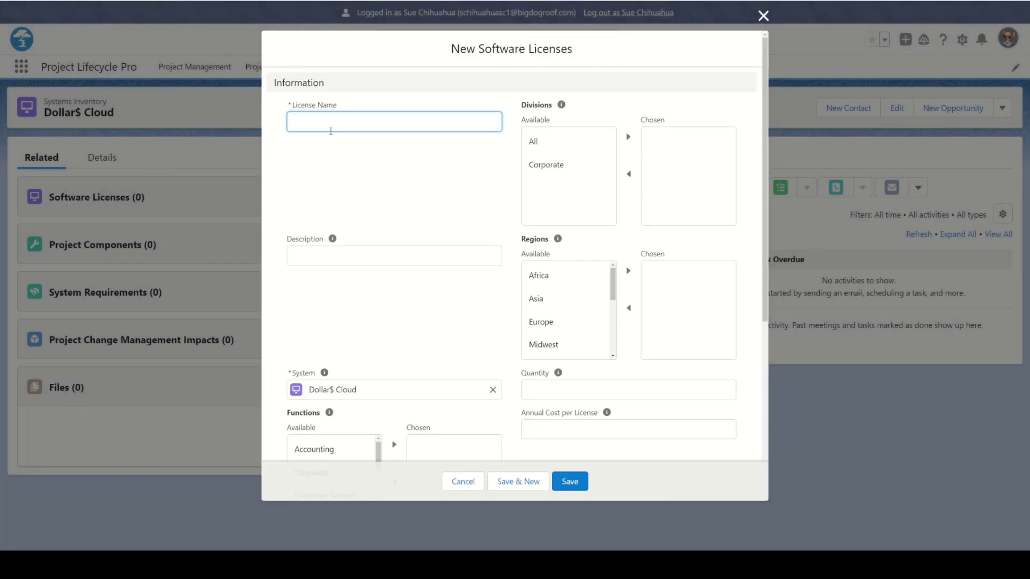
pyautogui.write('Adminstrator')
pyautogui.click(344, 256)
pyautogui.write('Syste')
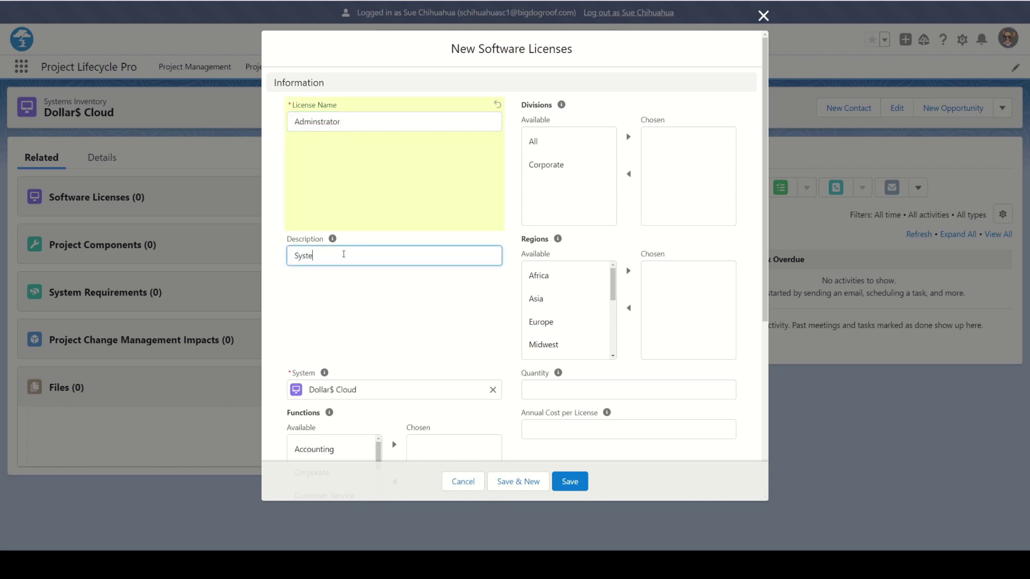
pyautogui.write('m administrator full access rights')
# Choose the Corporate division and the Information Technology and Finance functions for the Adminstrator license
pyautogui.click(557, 166)
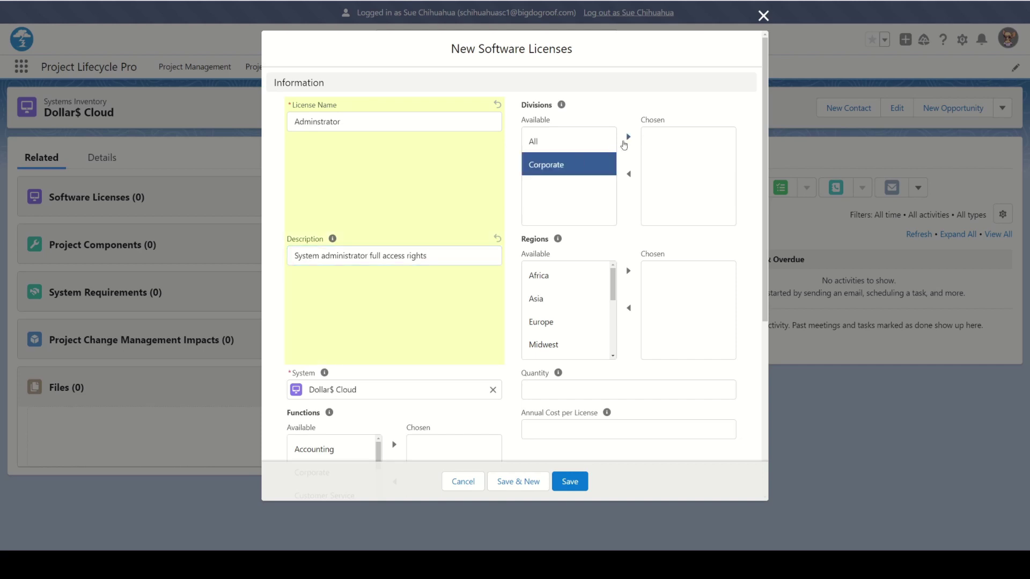
pyautogui.click(628, 137)
pyautogui.scroll(-3, 413, 322)
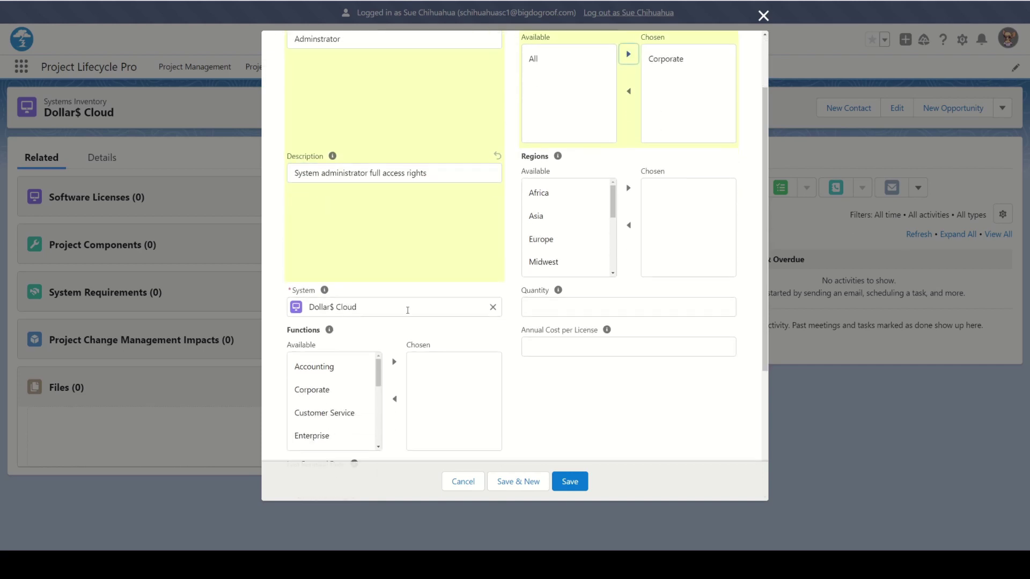
pyautogui.moveTo(378, 290); pyautogui.dragTo(388, 331)
pyautogui.click(331, 291)
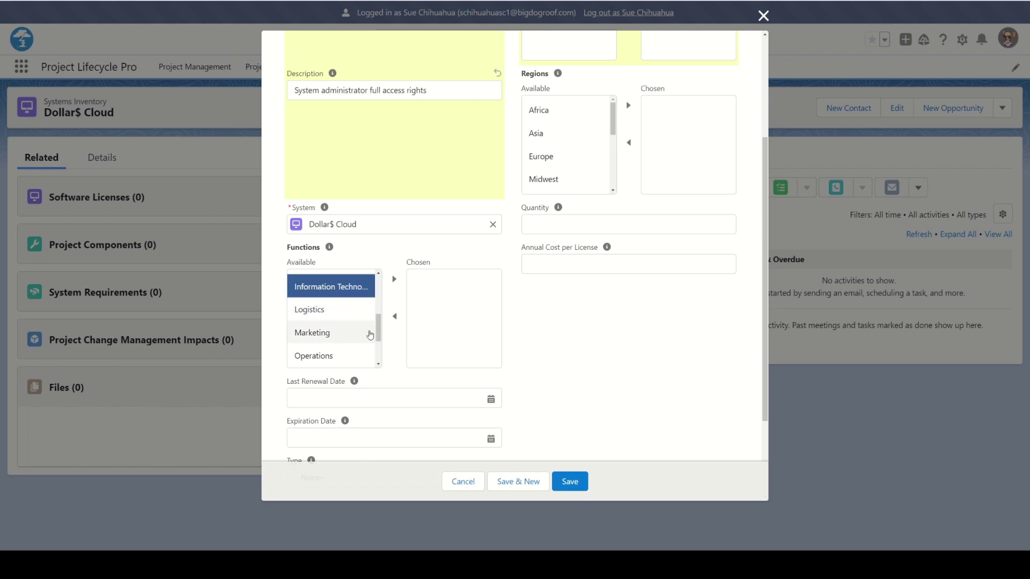
pyautogui.click(393, 279)
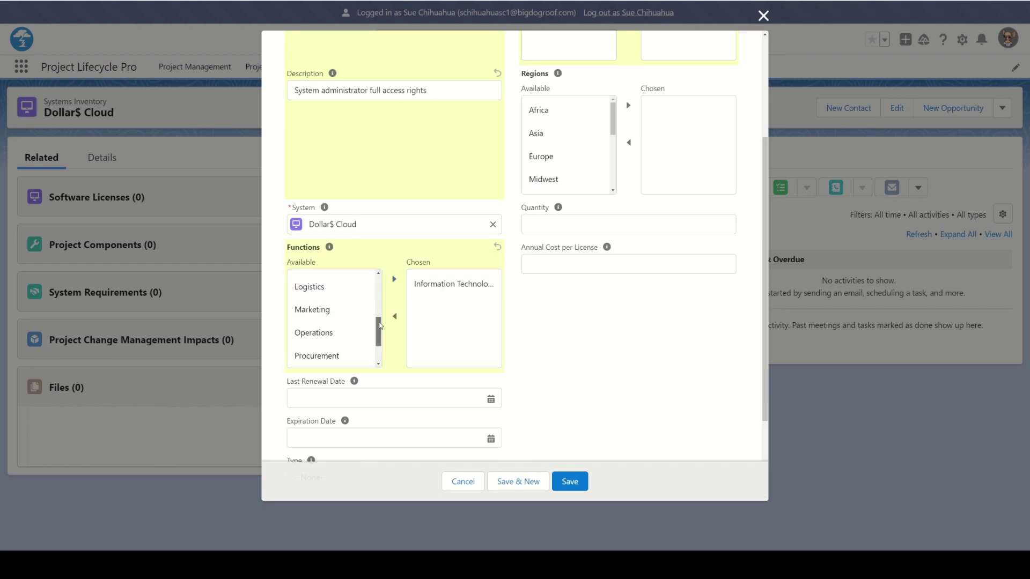
pyautogui.scroll(1, 374, 307)
pyautogui.scroll(1, 374, 306)
pyautogui.click(337, 316)
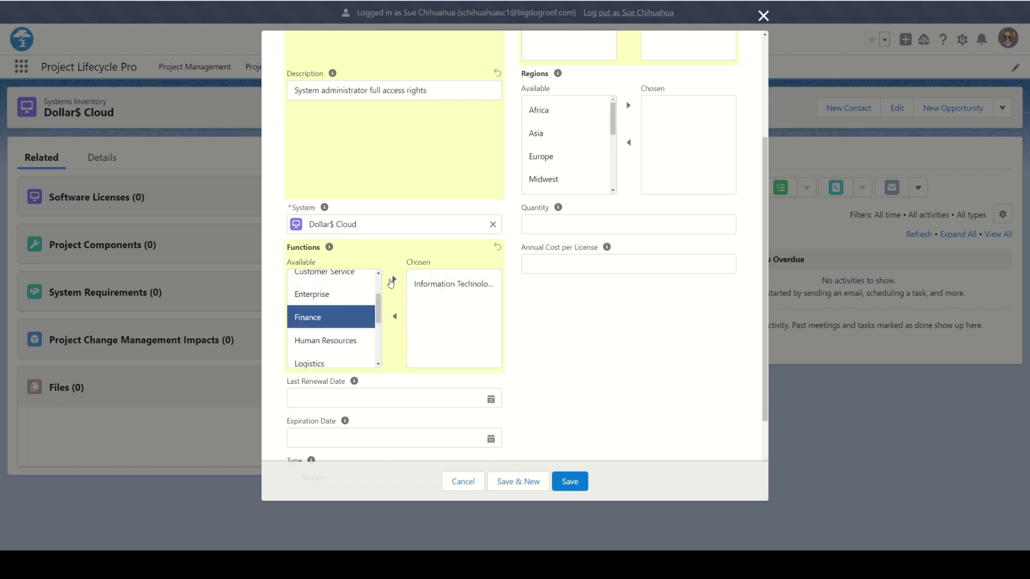
pyautogui.click(394, 280)
pyautogui.scroll(-2, 472, 306)
pyautogui.scroll(2, 483, 303)
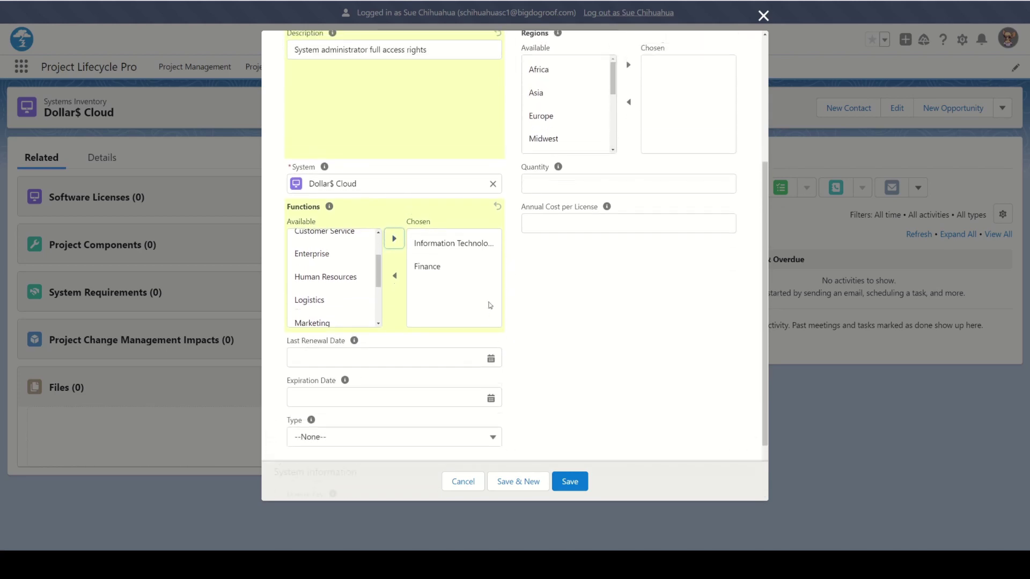
# Set the license quantity to 5 and the annual cost per license to 2400
pyautogui.scroll(-1, 489, 306)
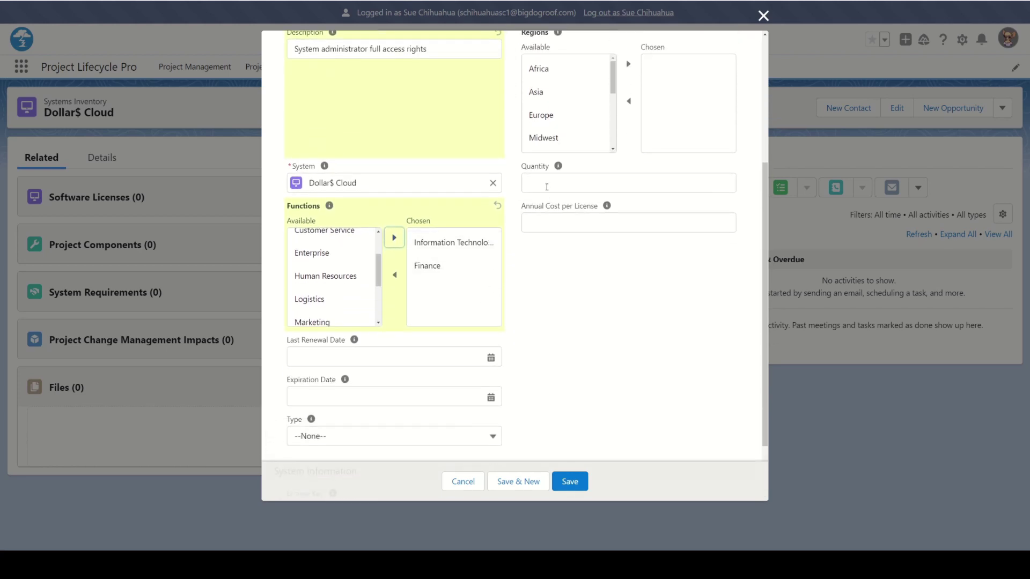
pyautogui.click(544, 183)
pyautogui.click(554, 223)
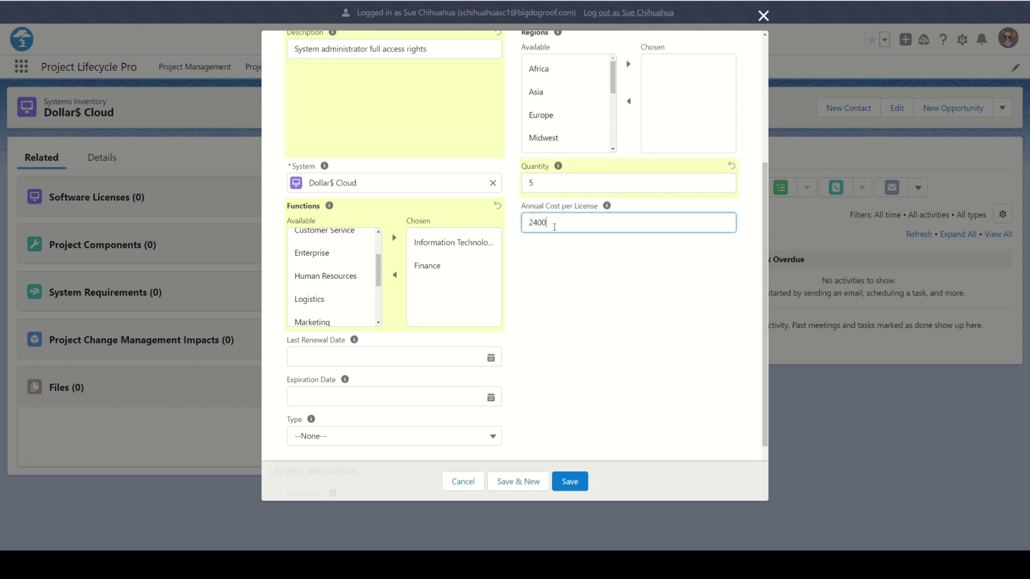
# Set the last renewal date of the Adminstrator license to 6/5/2023
pyautogui.scroll(-1, 354, 346)
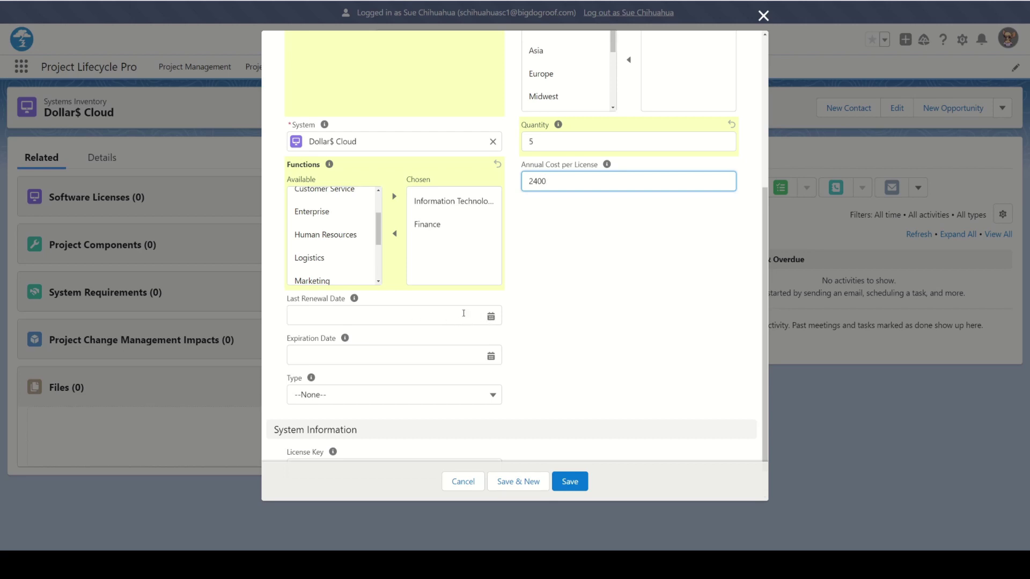
pyautogui.click(433, 316)
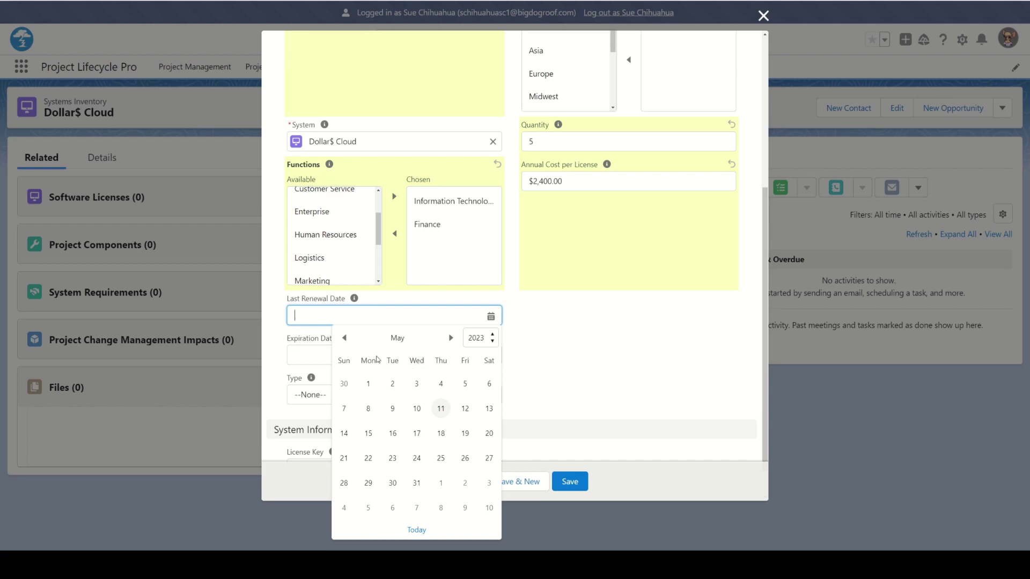
pyautogui.click(451, 338)
pyautogui.click(368, 409)
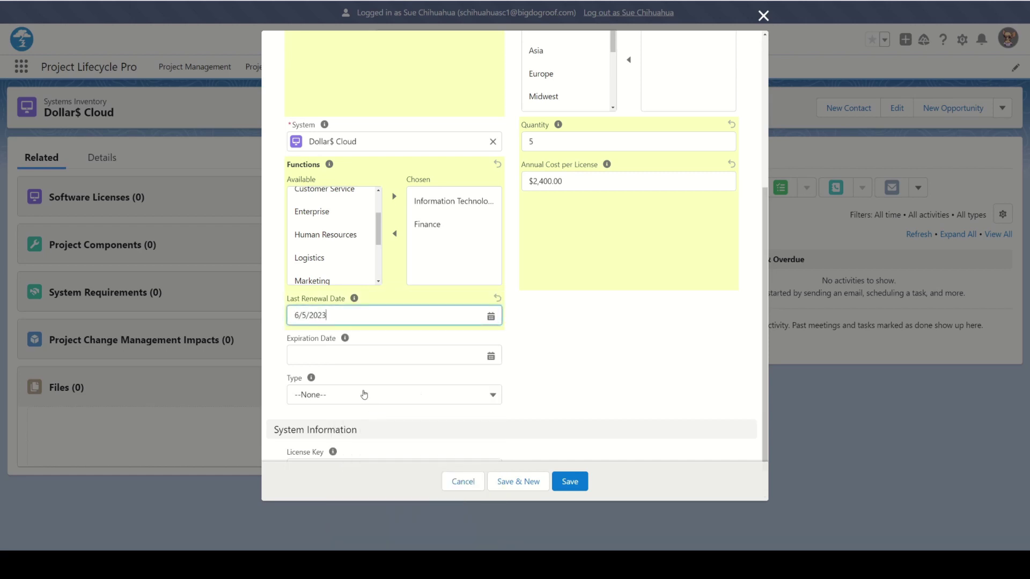
# Set the expiration date of the Adminstrator license to 12/31/2023
pyautogui.click(365, 358)
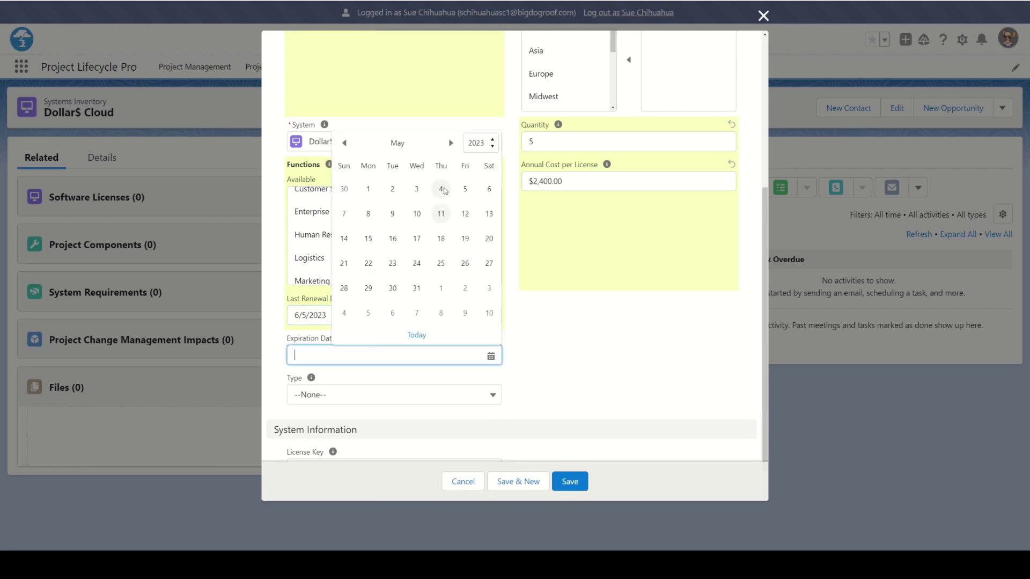
pyautogui.write('1/1/2024')
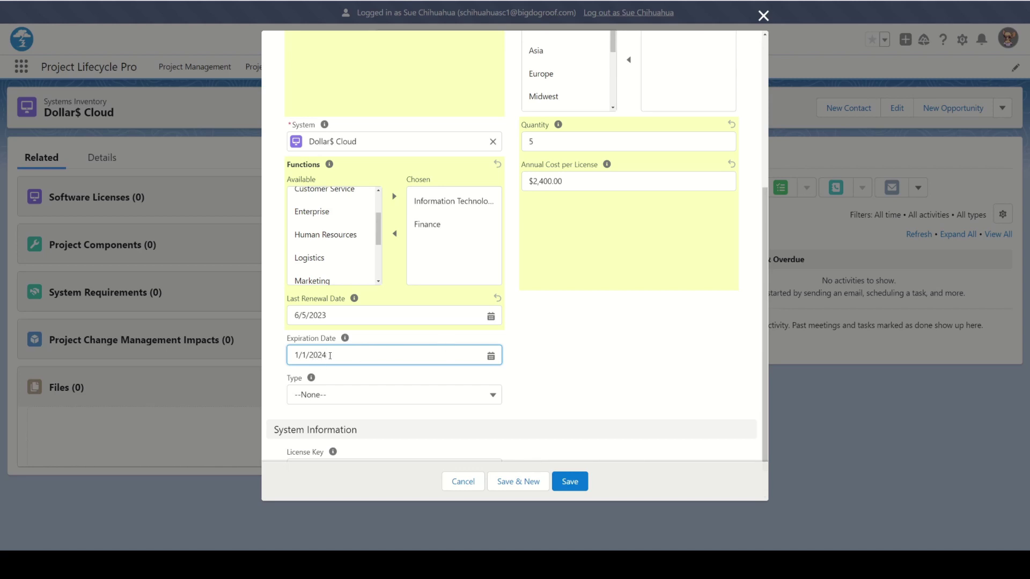
pyautogui.moveTo(329, 356); pyautogui.dragTo(285, 354)
pyautogui.write('12/31/2023')
pyautogui.click(555, 375)
# Set the license type to Subscription License and save the Adminstrator license
pyautogui.scroll(-1, 431, 346)
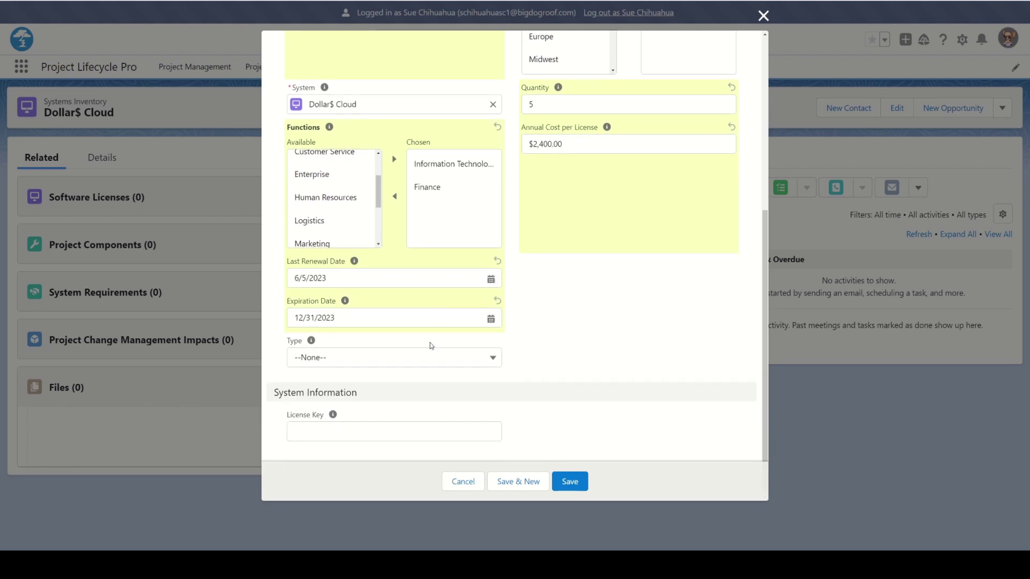
pyautogui.click(491, 358)
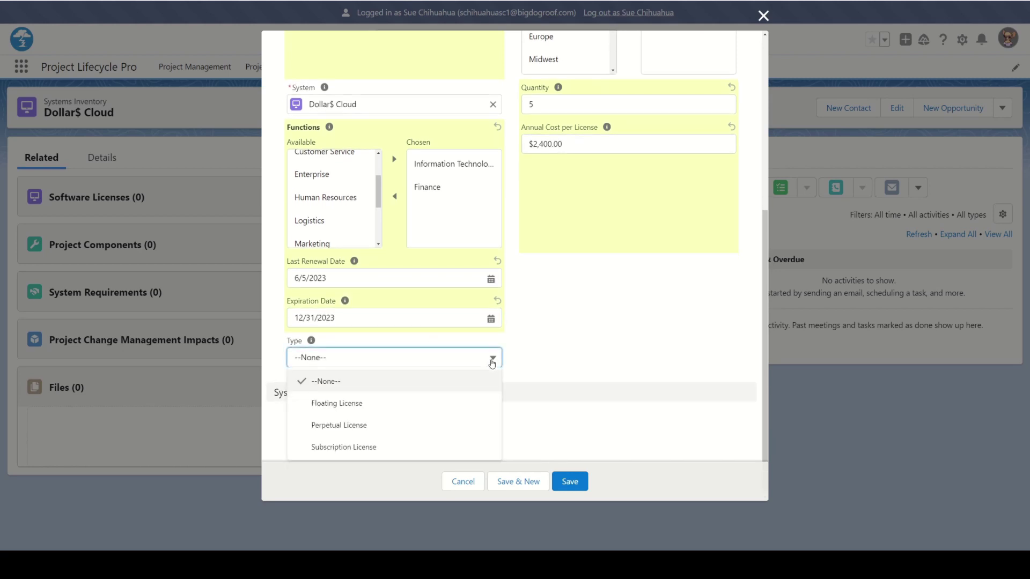
pyautogui.click(333, 449)
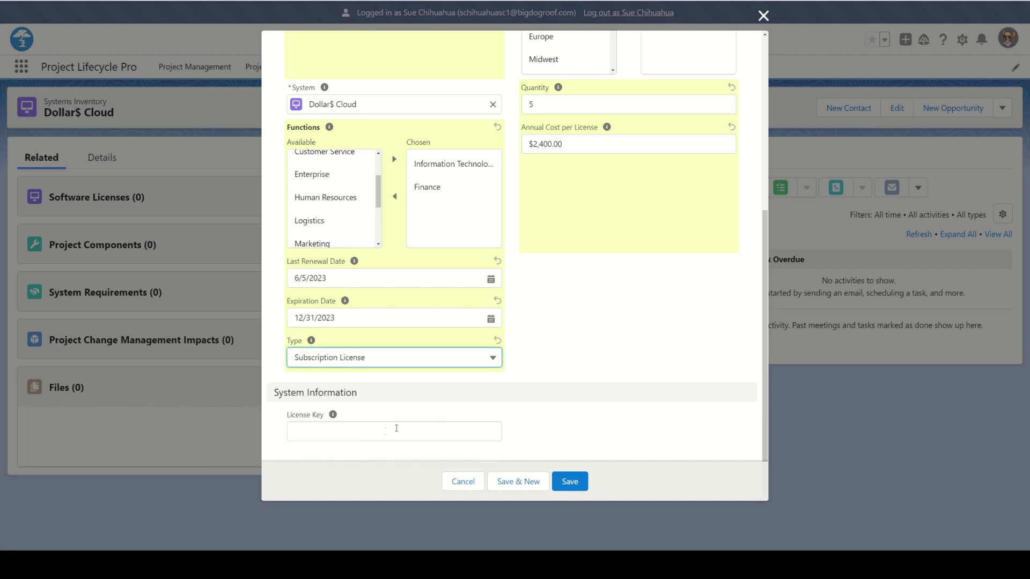
pyautogui.click(320, 432)
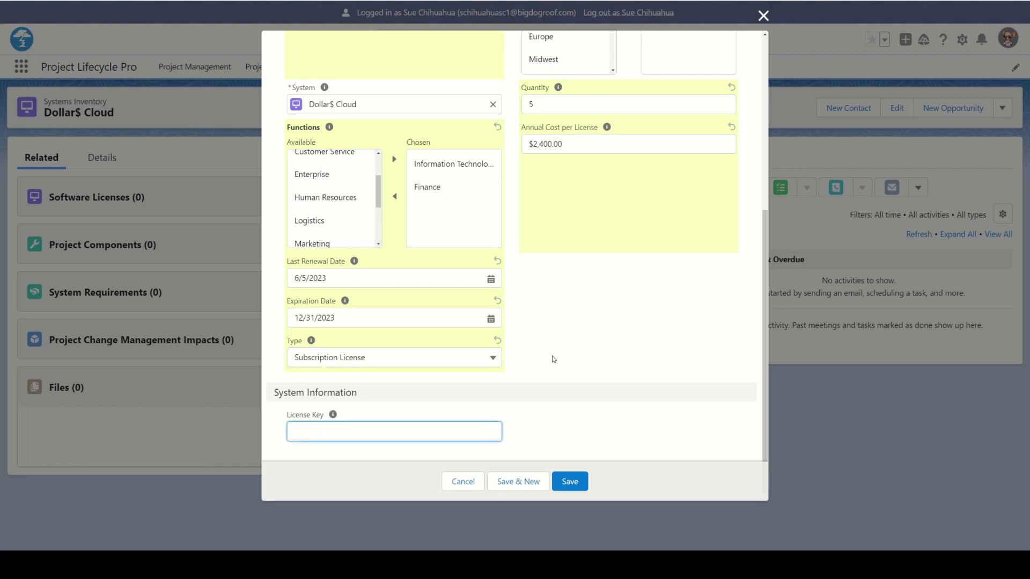
pyautogui.scroll(5, 551, 362)
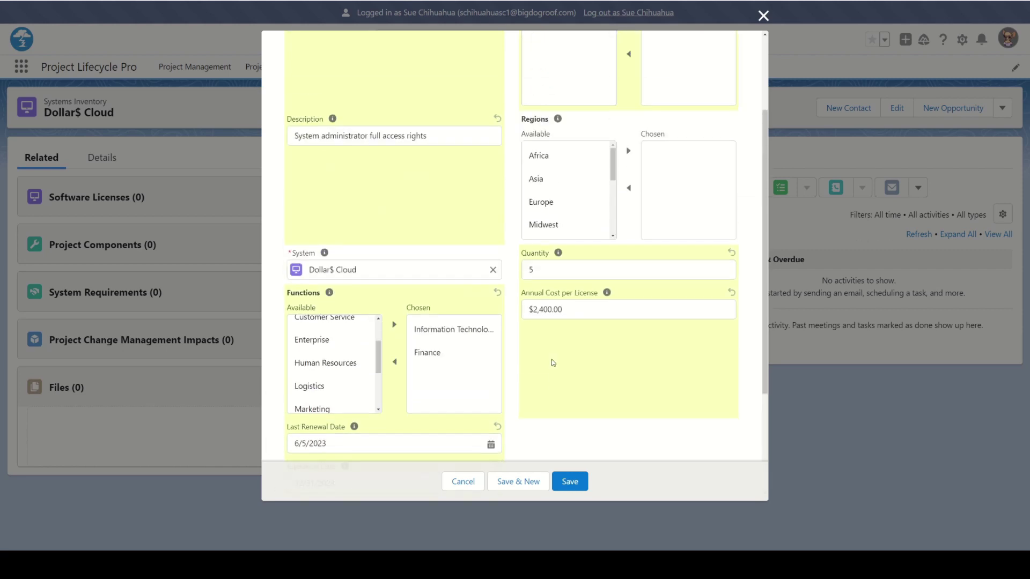
pyautogui.click(570, 482)
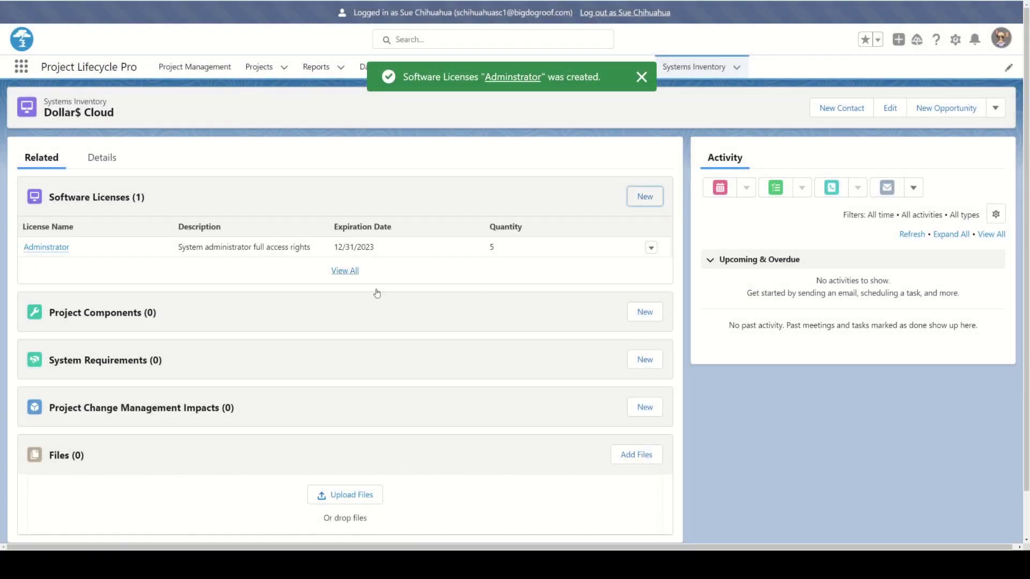
# Start another software license for Dollar$ Cloud named Enterprise, described as "Based user functionality", with All as the chosen division
pyautogui.click(639, 195)
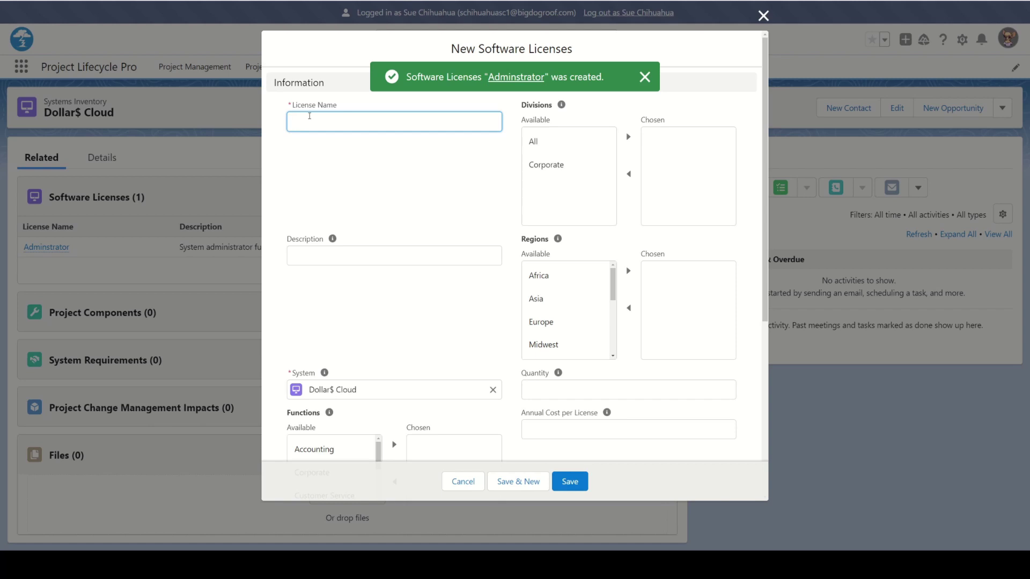
pyautogui.write('Enterprise')
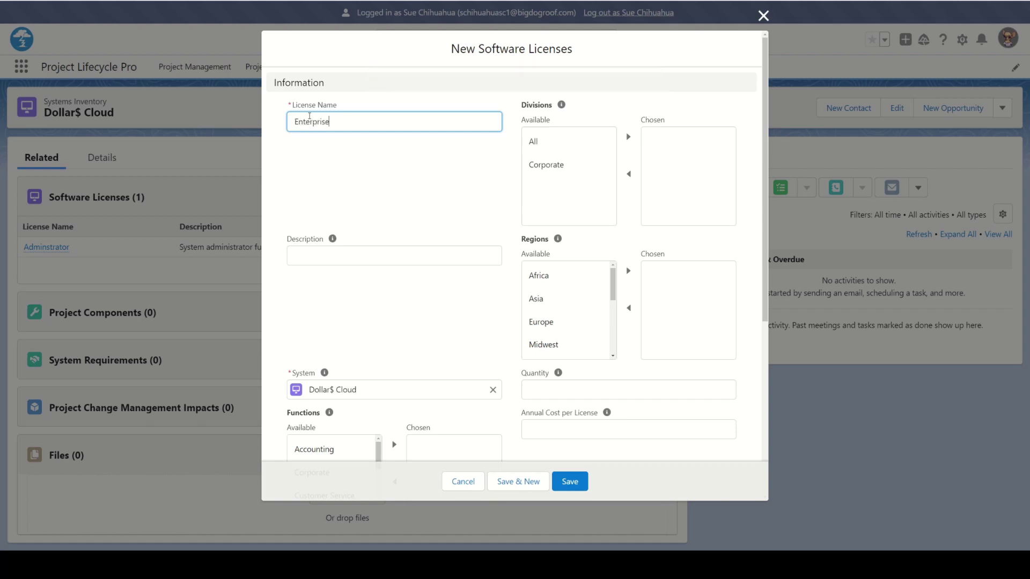
pyautogui.click(357, 260)
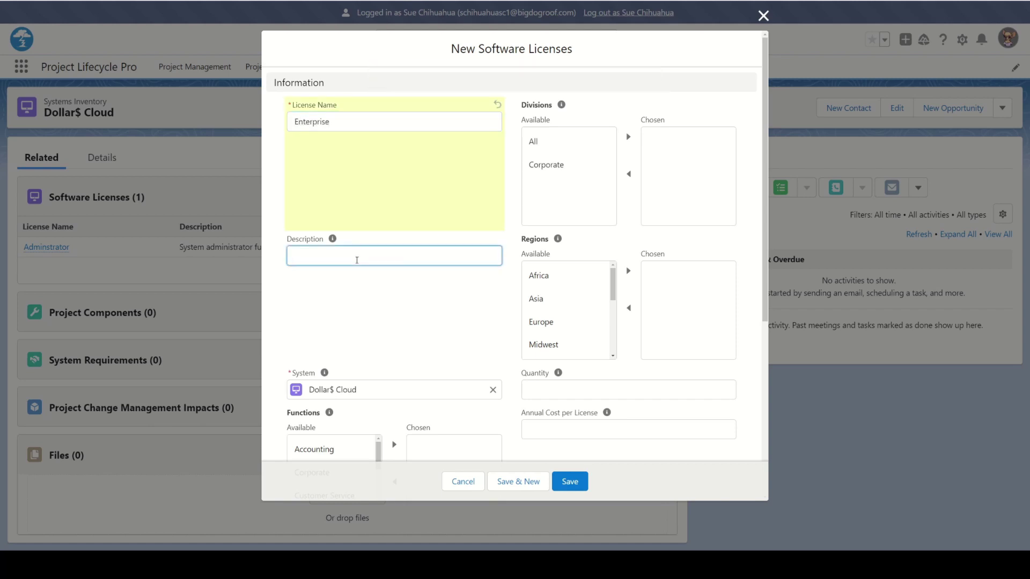
pyautogui.write('Based user functionality')
pyautogui.click(609, 141)
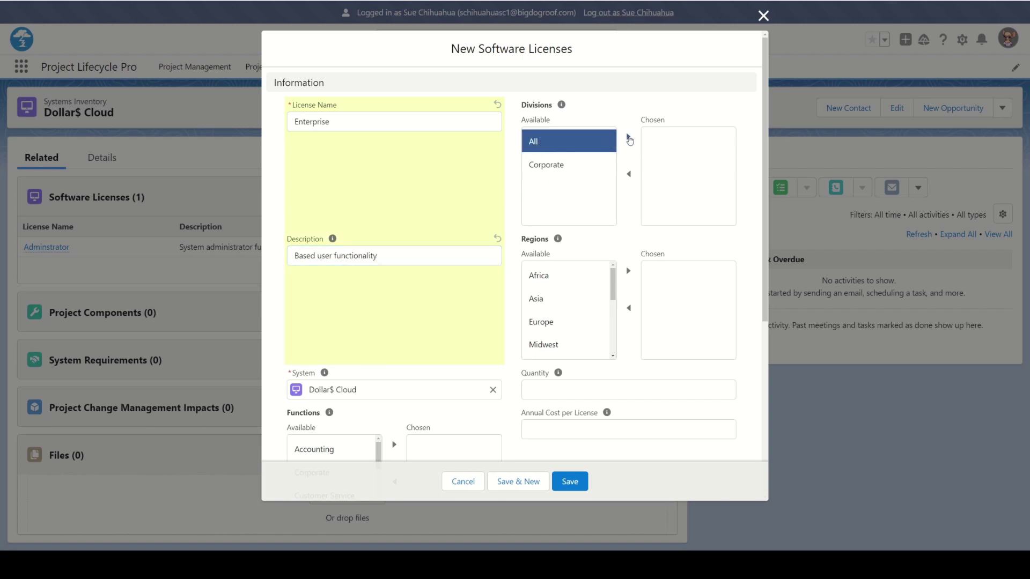
pyautogui.click(629, 138)
# Add Midwest, Northeast and Southeast to the chosen regions of the Enterprise license
pyautogui.moveTo(613, 284); pyautogui.dragTo(614, 306)
pyautogui.click(552, 278)
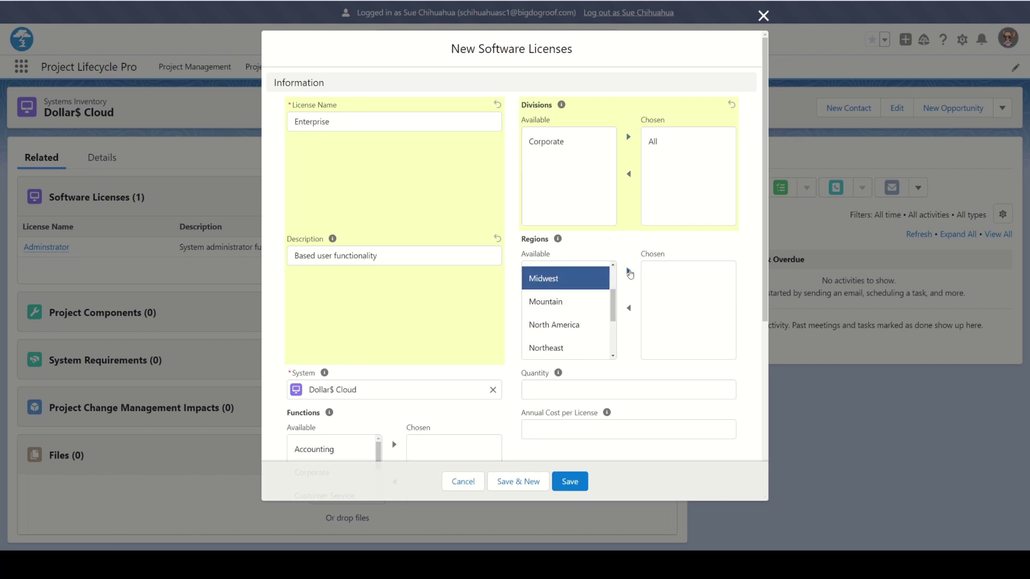
pyautogui.click(629, 272)
pyautogui.scroll(-2, 550, 301)
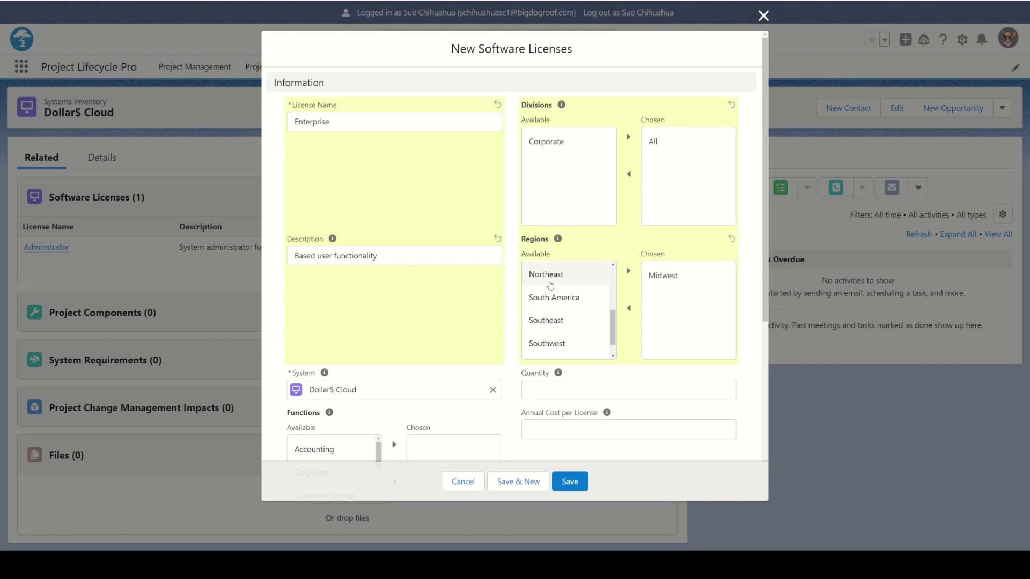
pyautogui.click(546, 274)
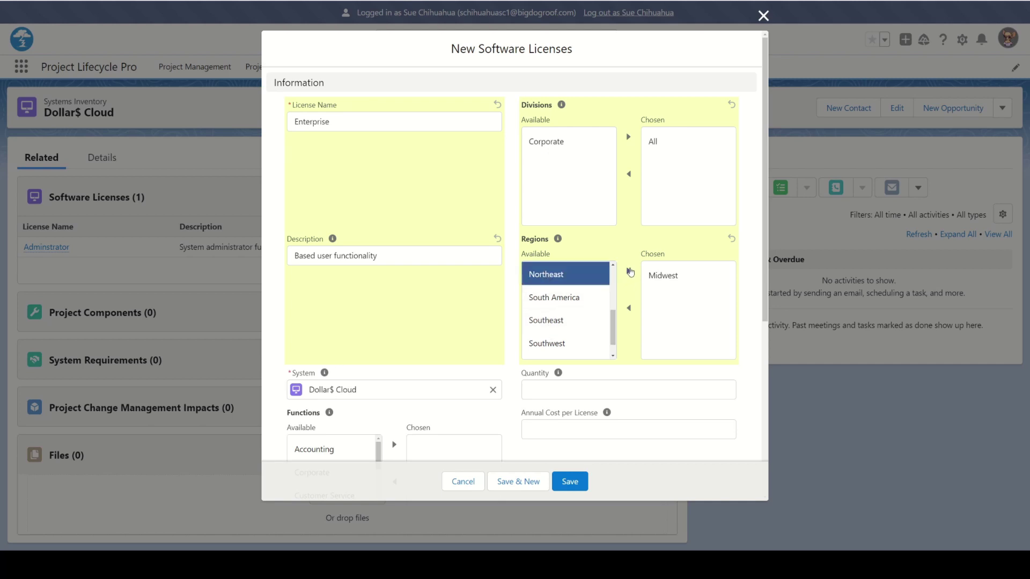
pyautogui.click(630, 272)
pyautogui.click(585, 299)
pyautogui.click(630, 271)
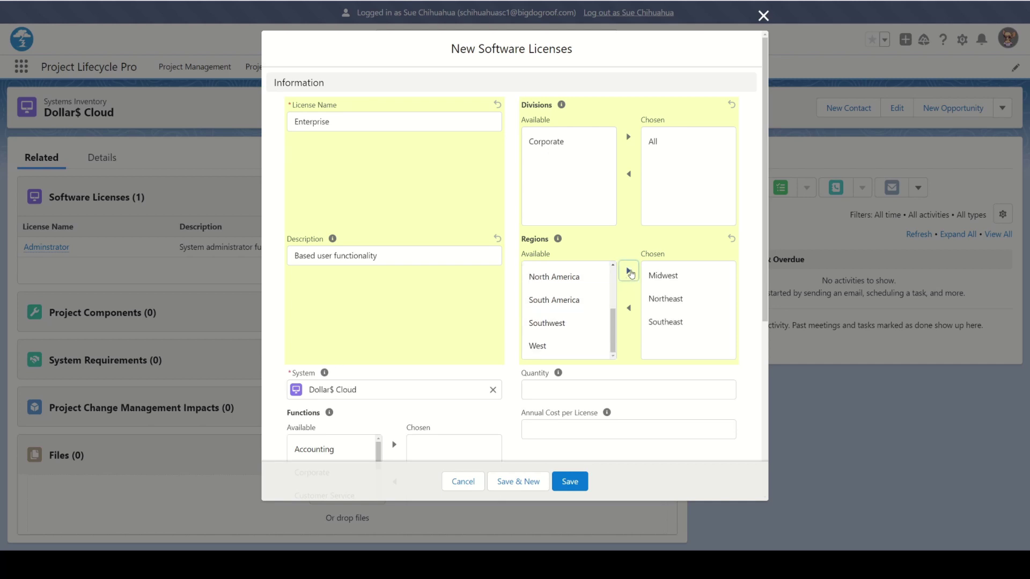
# Add Enterprise to the chosen functions of the Enterprise license
pyautogui.scroll(-2, 464, 339)
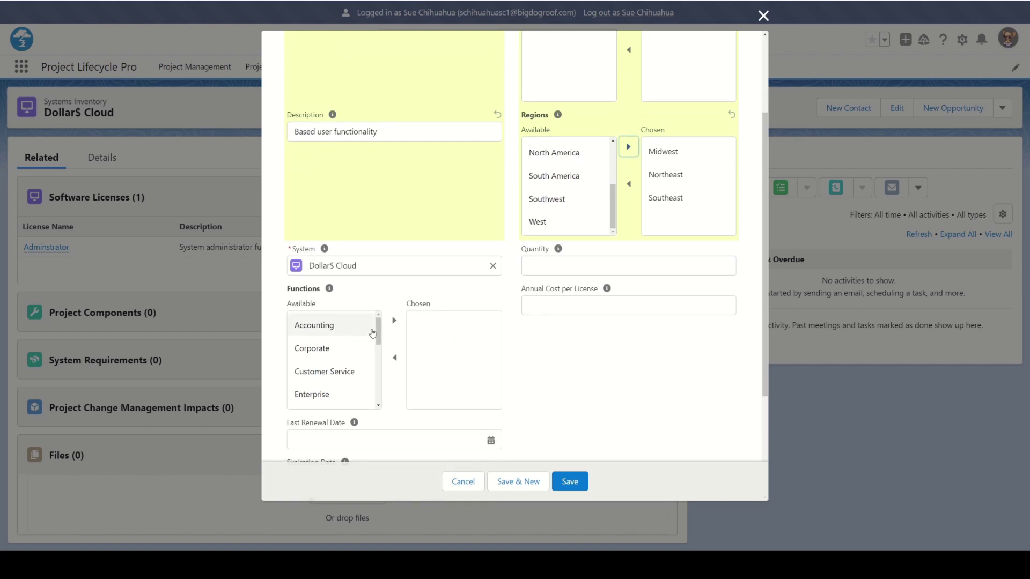
pyautogui.scroll(-3, 349, 343)
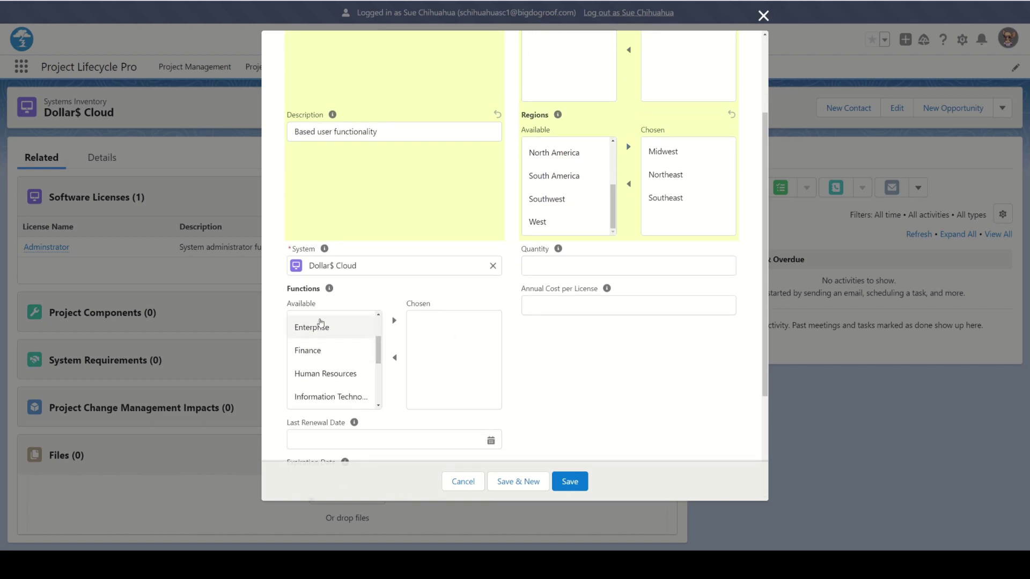
pyautogui.click(321, 325)
pyautogui.click(393, 320)
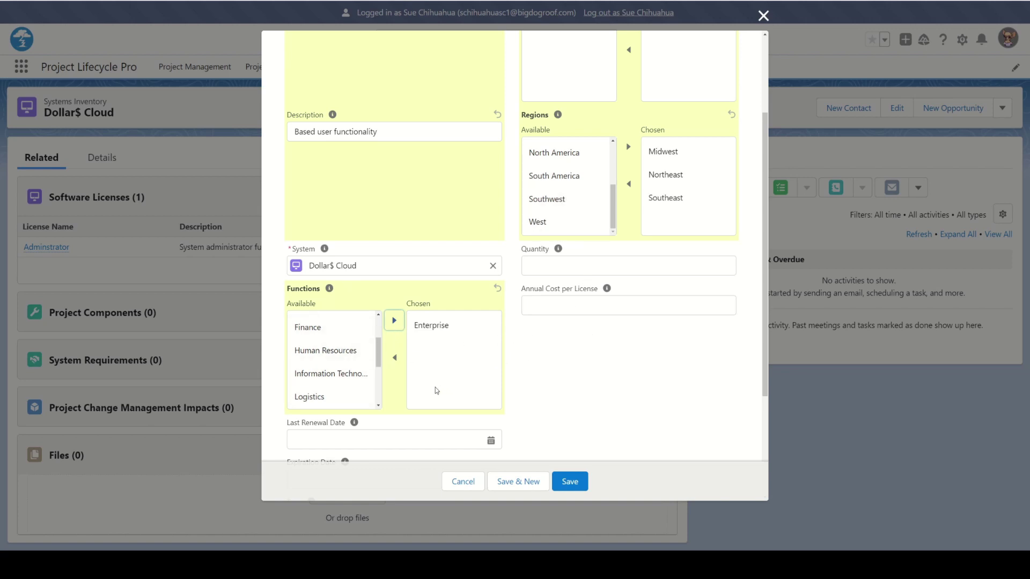
# Set the Enterprise license's quantity to 100 and its annual cost per license to $600
pyautogui.click(544, 266)
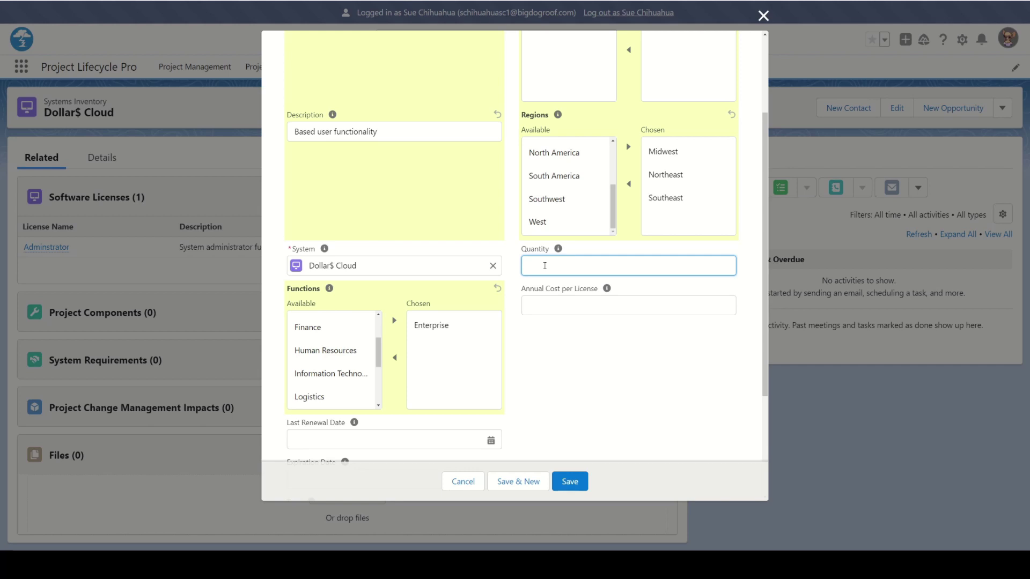
pyautogui.write('100')
pyautogui.click(554, 304)
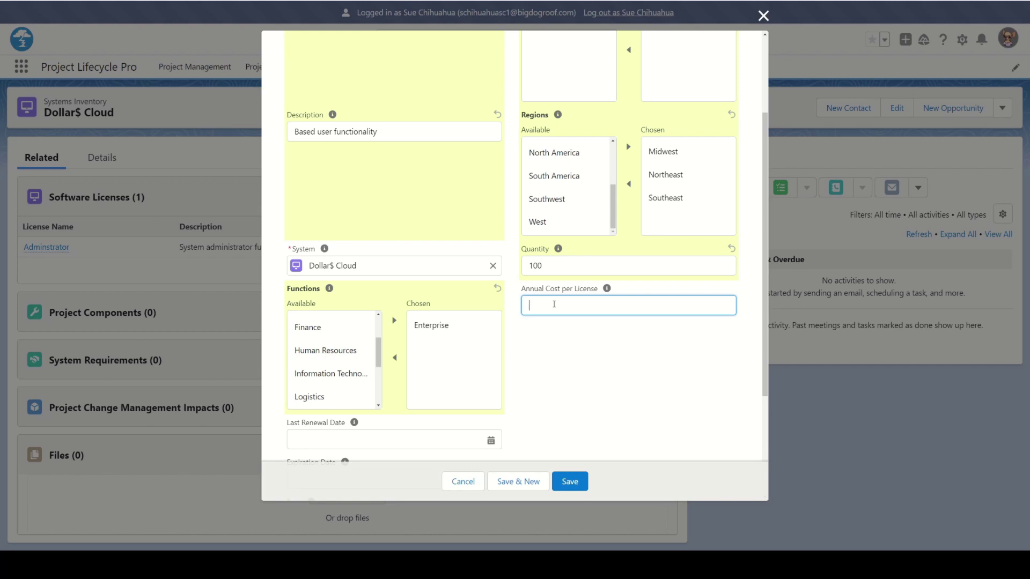
pyautogui.write('600')
pyautogui.click(572, 355)
# Set the Enterprise license's last renewal date to 6/5/2023 and its expiration date to 12/31/2023
pyautogui.scroll(-3, 572, 355)
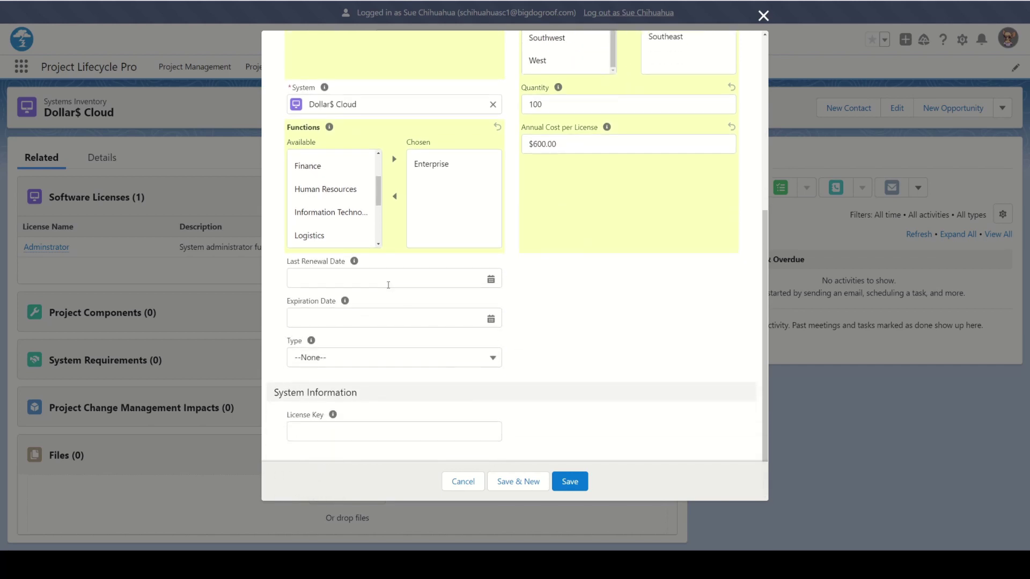
pyautogui.click(371, 278)
pyautogui.click(451, 301)
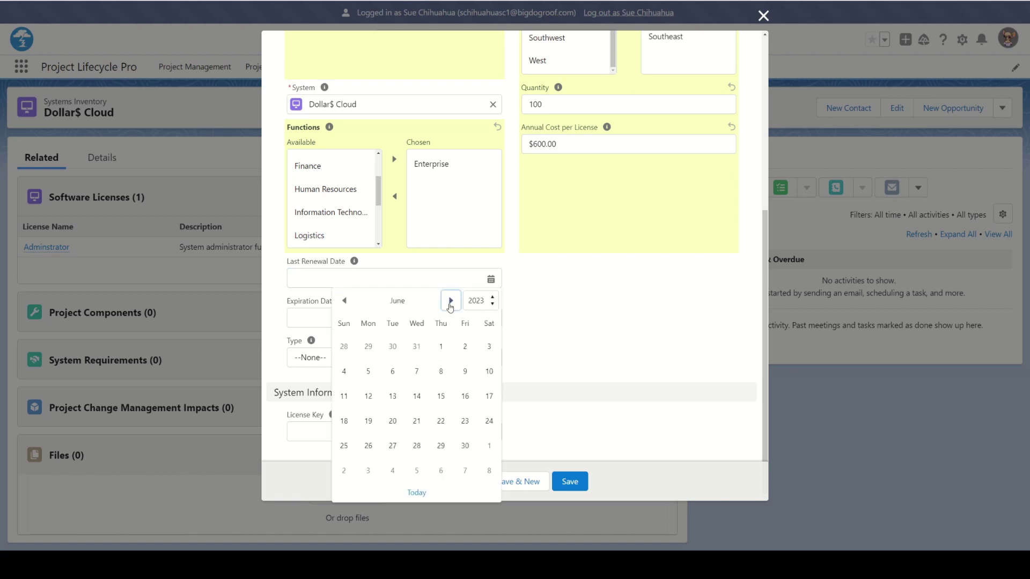
pyautogui.click(368, 371)
pyautogui.click(345, 319)
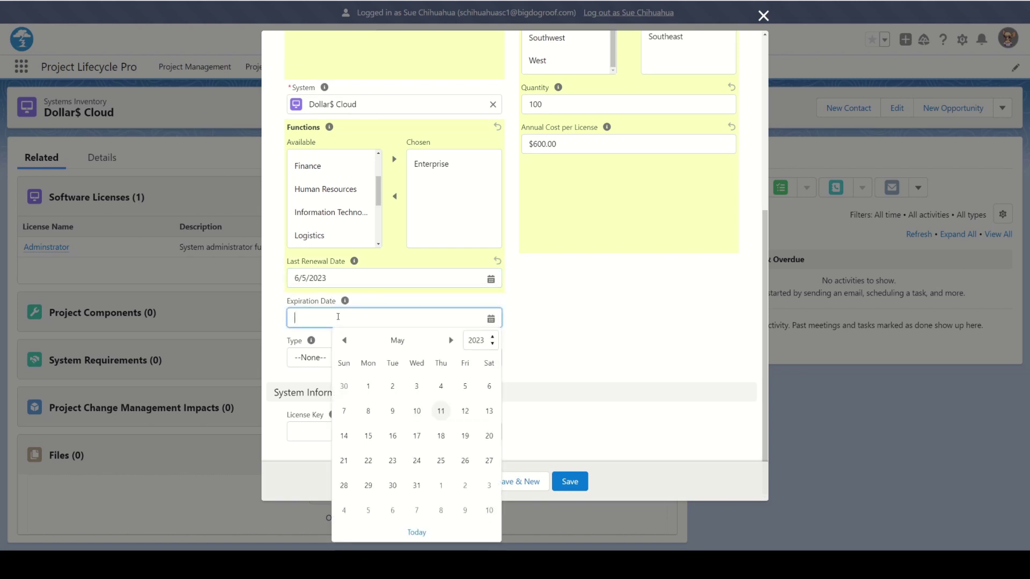
pyautogui.write('12/31/1')
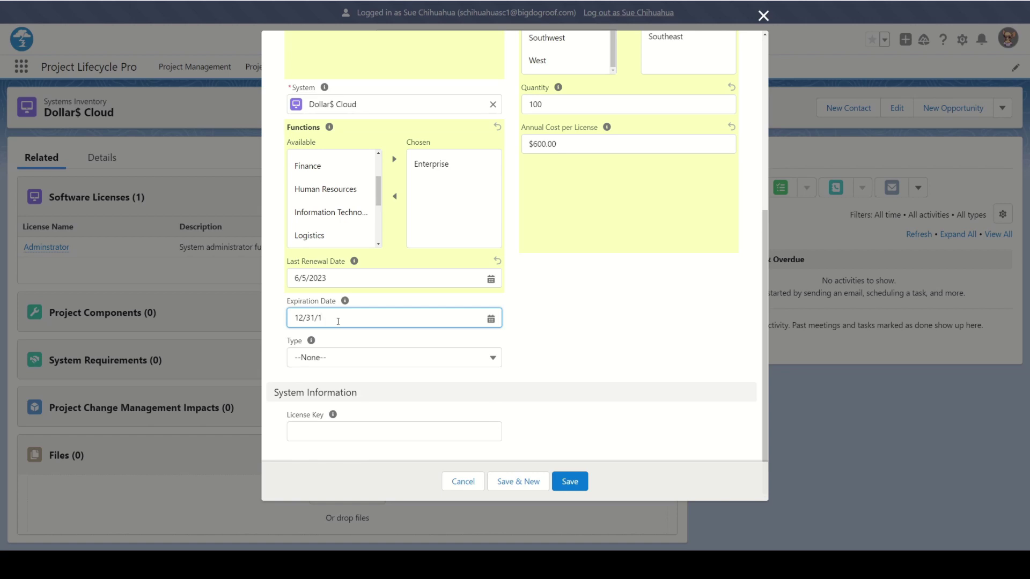
pyautogui.press('BackSpace')
pyautogui.write('2023')
pyautogui.click(564, 336)
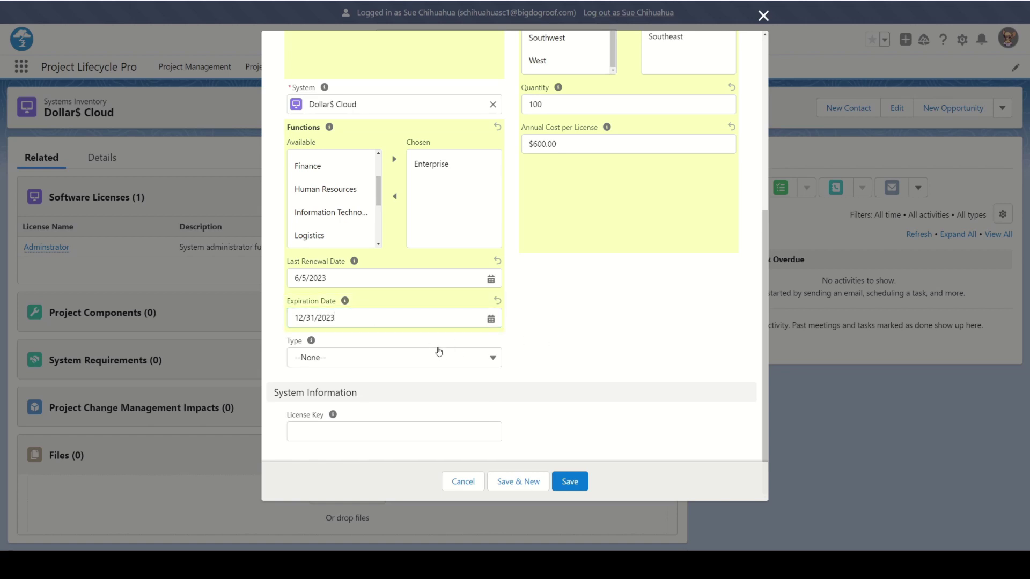
# Set the license type to Floating License and save the Enterprise license
pyautogui.click(439, 355)
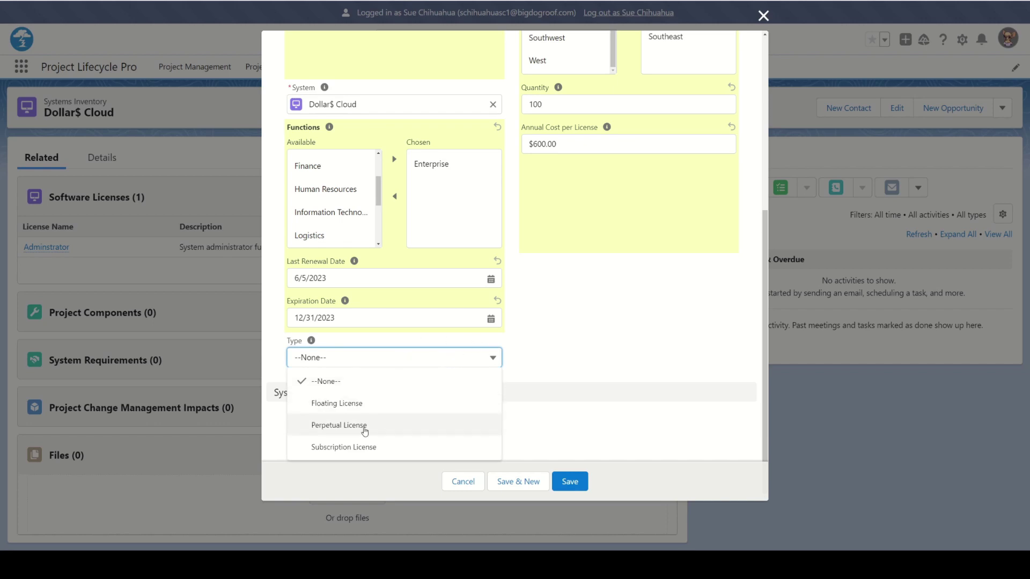
pyautogui.click(354, 408)
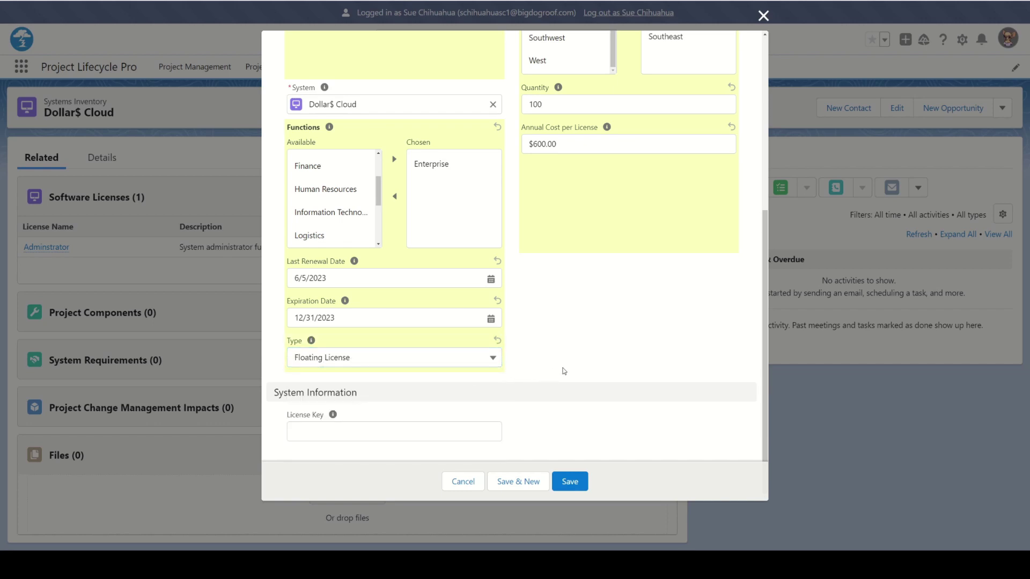
pyautogui.click(574, 483)
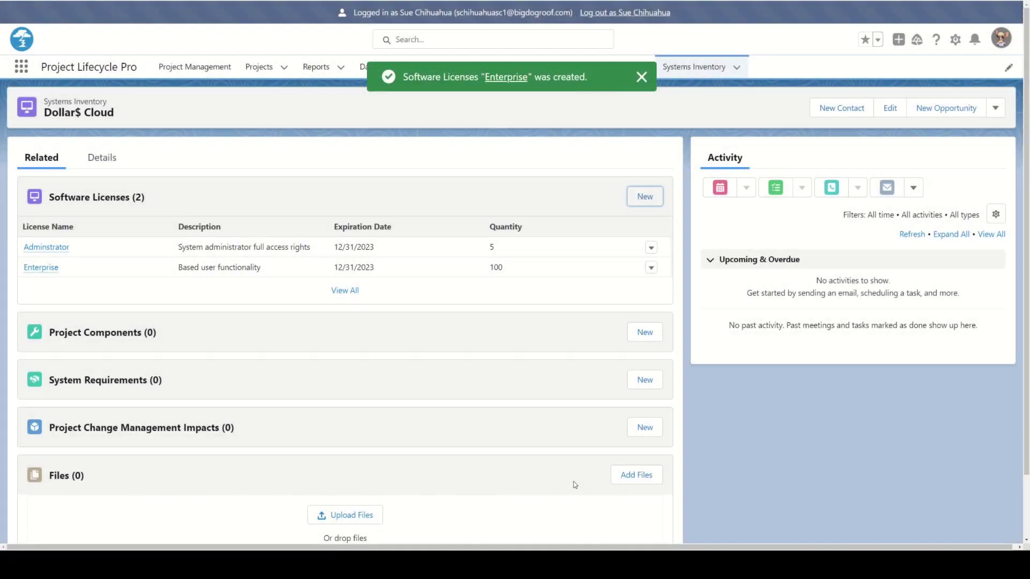
# Start another software license for Dollar$ Cloud named Reporting, described as "Read only access"
pyautogui.click(647, 201)
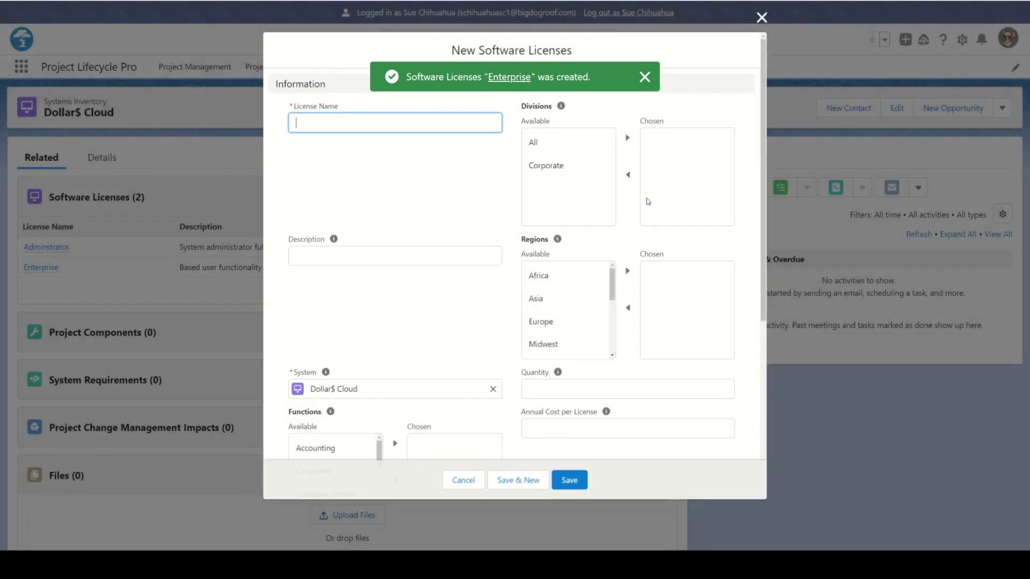
pyautogui.click(370, 123)
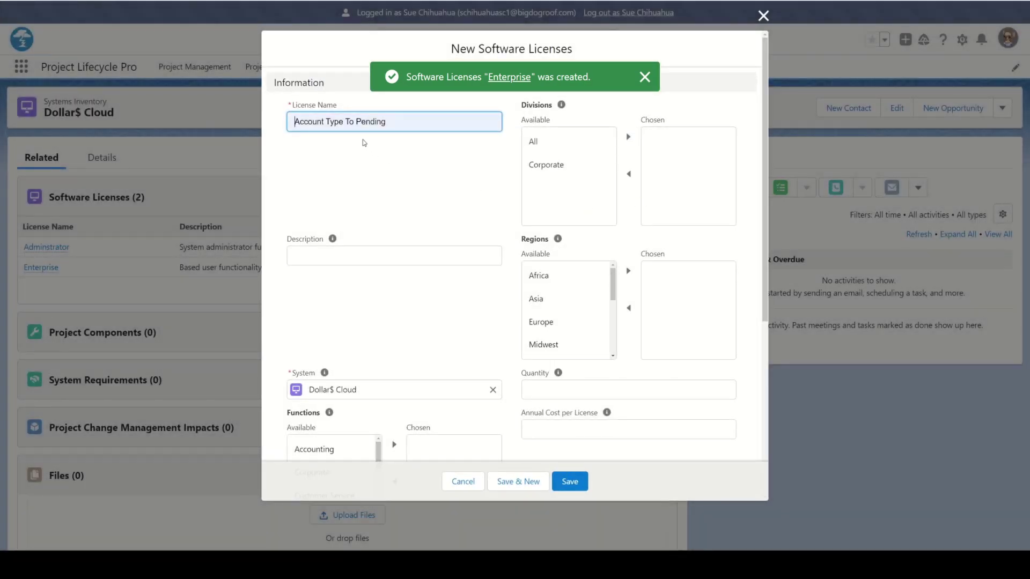
pyautogui.write('Re')
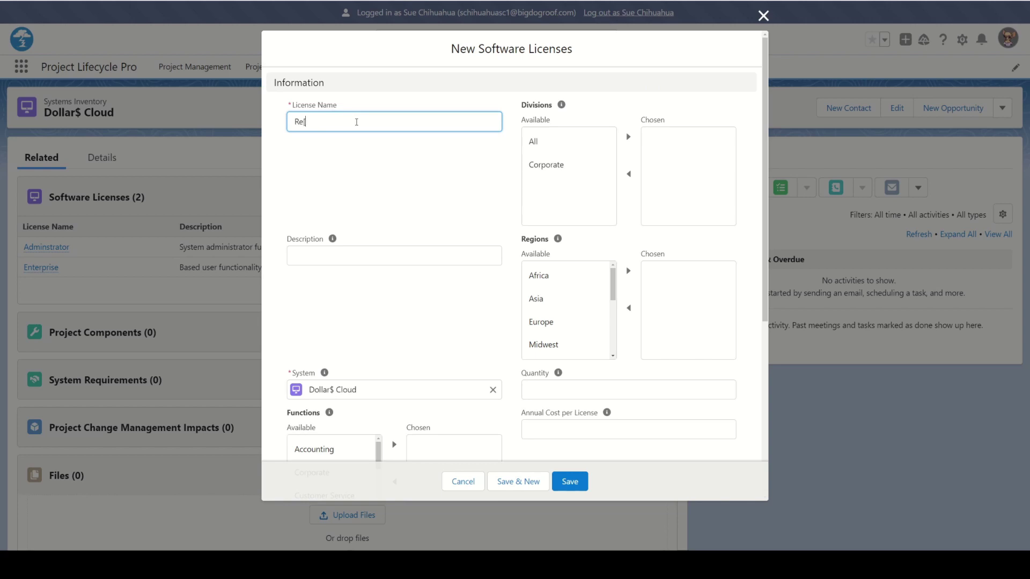
pyautogui.write('protin')
pyautogui.write('ting')
pyautogui.click(328, 259)
pyautogui.write('Reaqd only access')
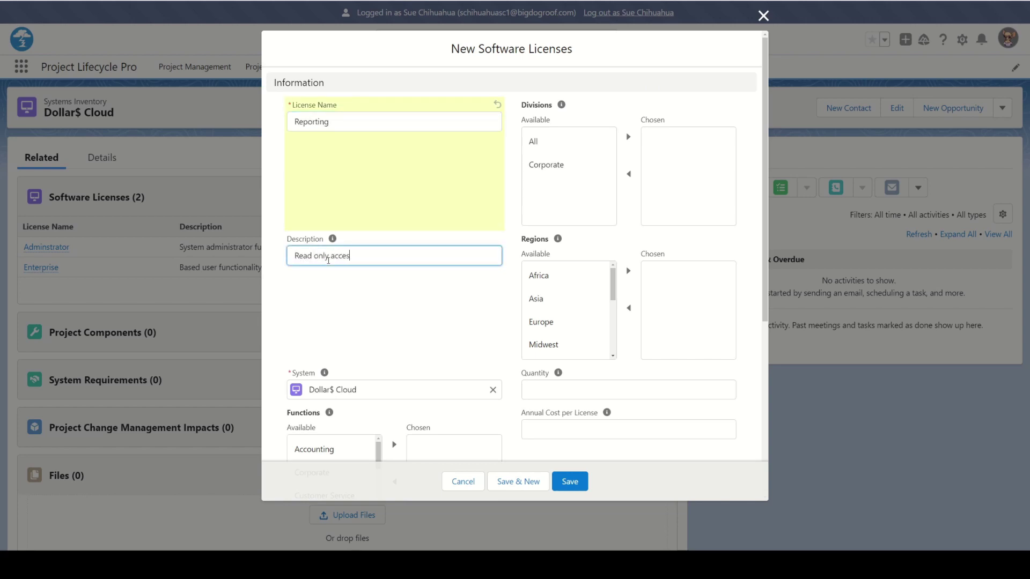
# Choose the All division and the Midwest, Northeast and Southeast regions for the Reporting license
pyautogui.click(536, 141)
pyautogui.click(628, 136)
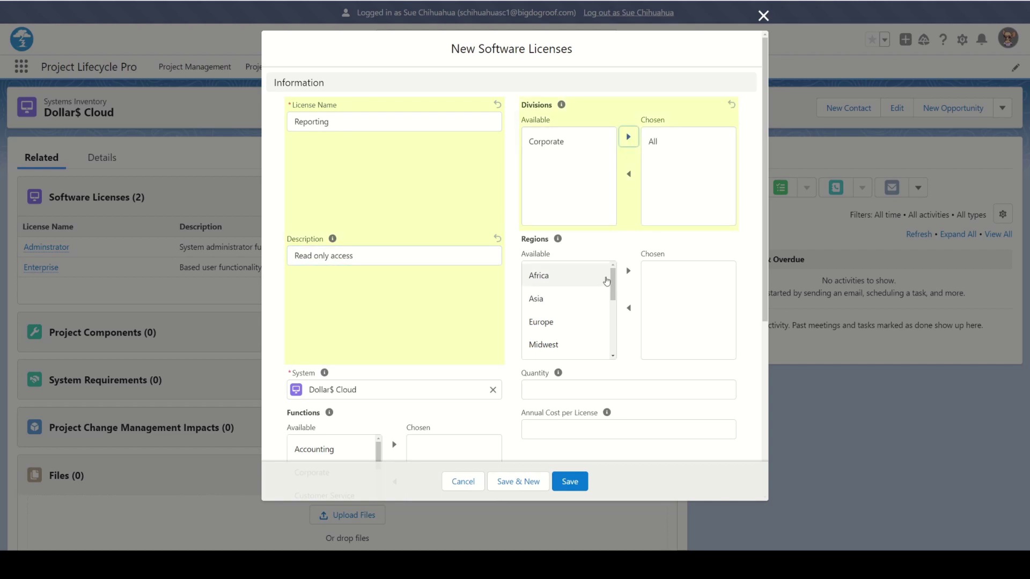
pyautogui.scroll(-2, 610, 279)
pyautogui.click(585, 267)
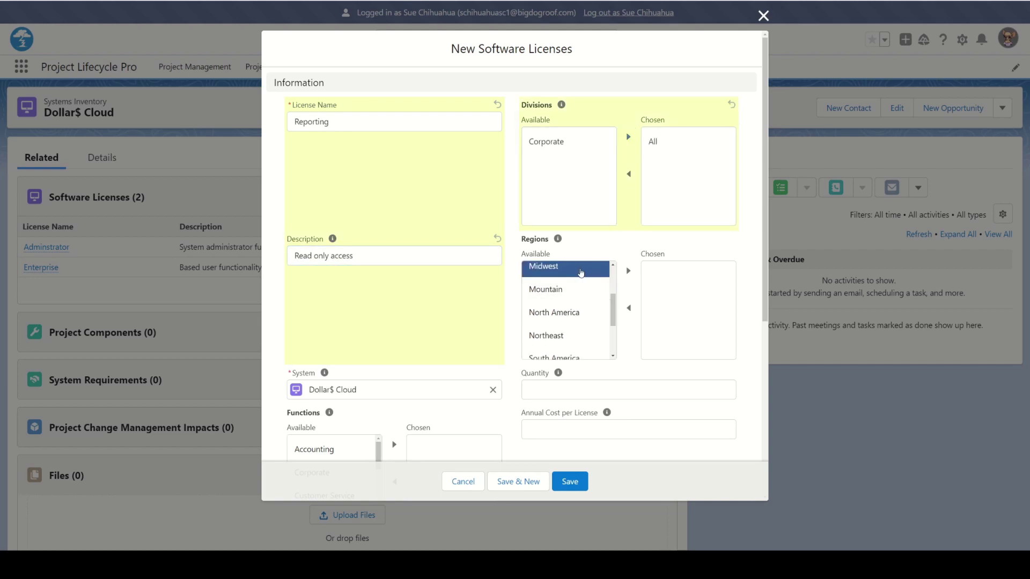
pyautogui.click(629, 271)
pyautogui.click(546, 336)
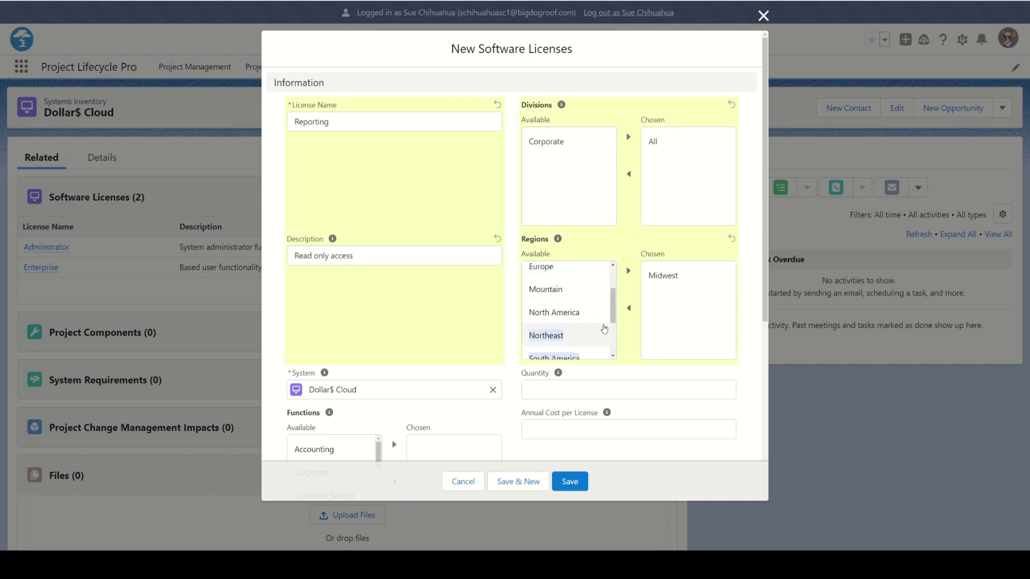
pyautogui.click(628, 271)
pyautogui.scroll(-3, 593, 327)
pyautogui.click(558, 300)
pyautogui.click(628, 272)
# Set the Reporting license's quantity to 200 and add Enterprise to its chosen functions
pyautogui.scroll(-1, 628, 272)
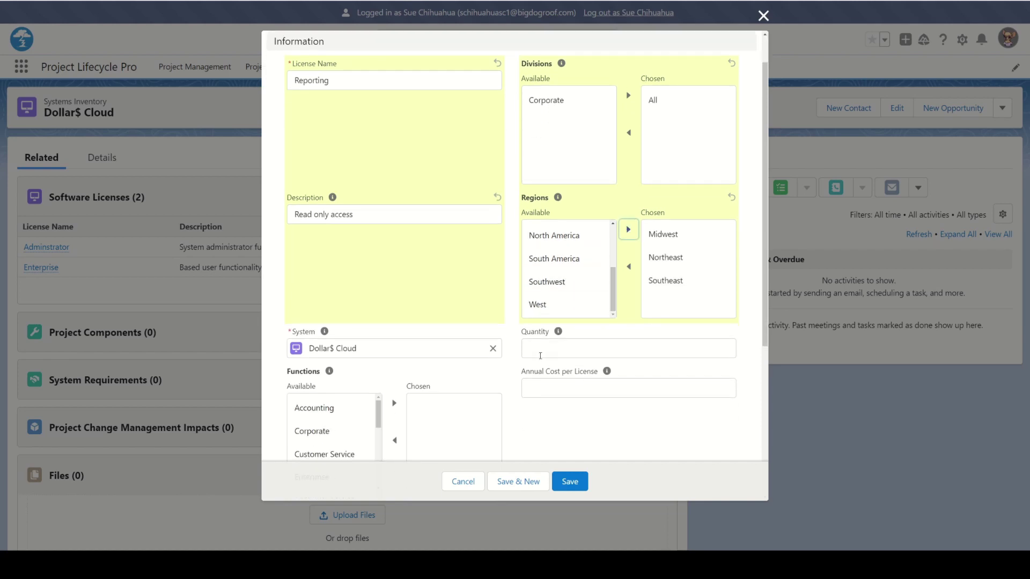
pyautogui.click(540, 347)
pyautogui.write('200')
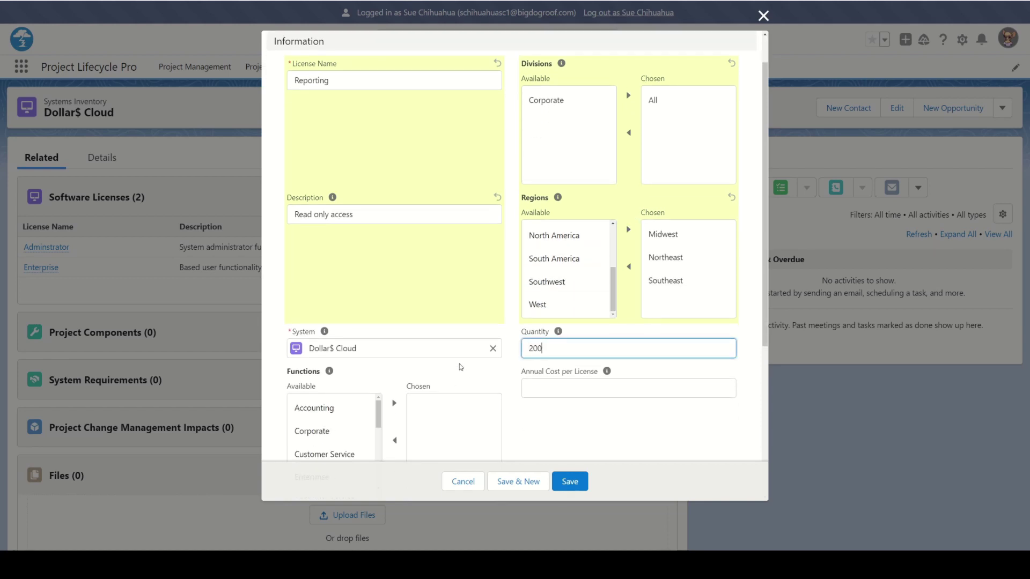
pyautogui.scroll(-4, 457, 366)
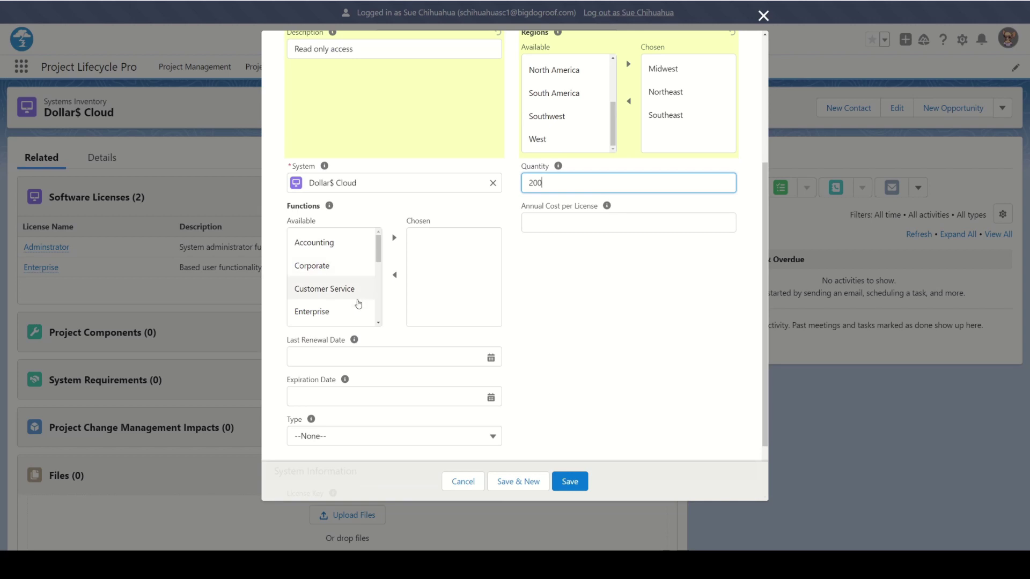
pyautogui.click(335, 312)
pyautogui.click(394, 238)
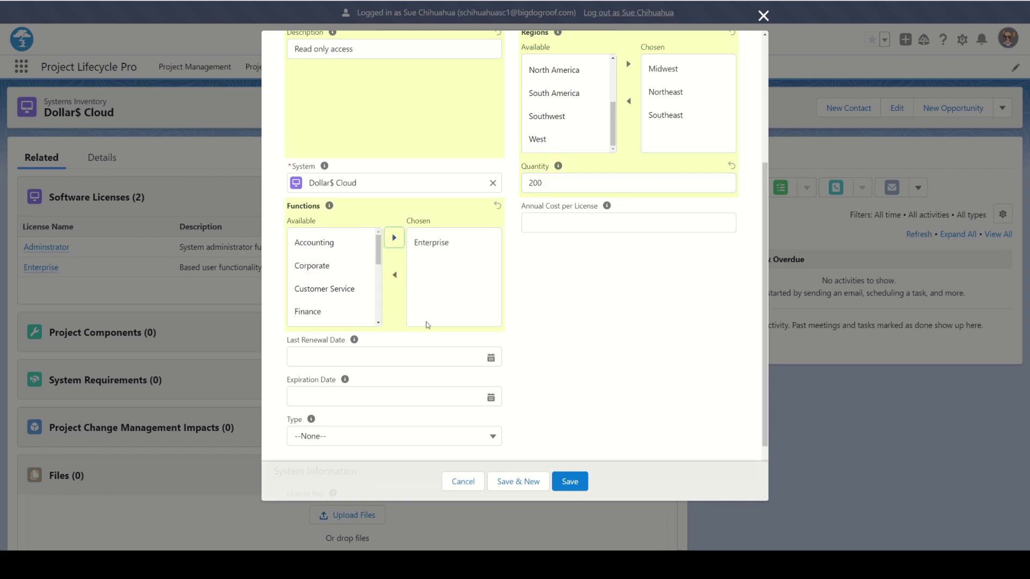
# Set the Reporting license's last renewal date to 6/5/2023 and its expiration date to 12/31/2023
pyautogui.click(370, 357)
pyautogui.click(451, 145)
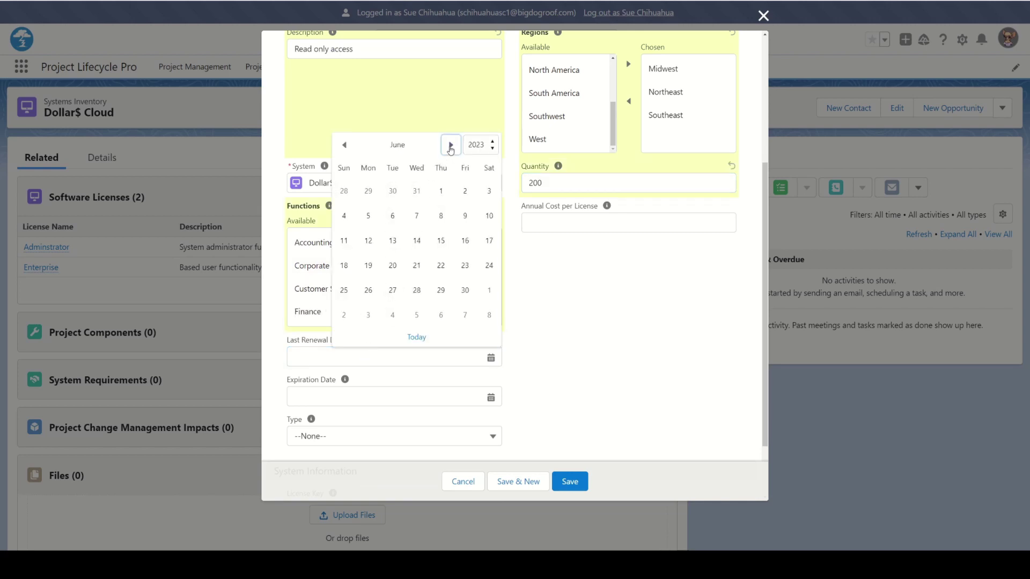
pyautogui.click(368, 215)
pyautogui.click(347, 394)
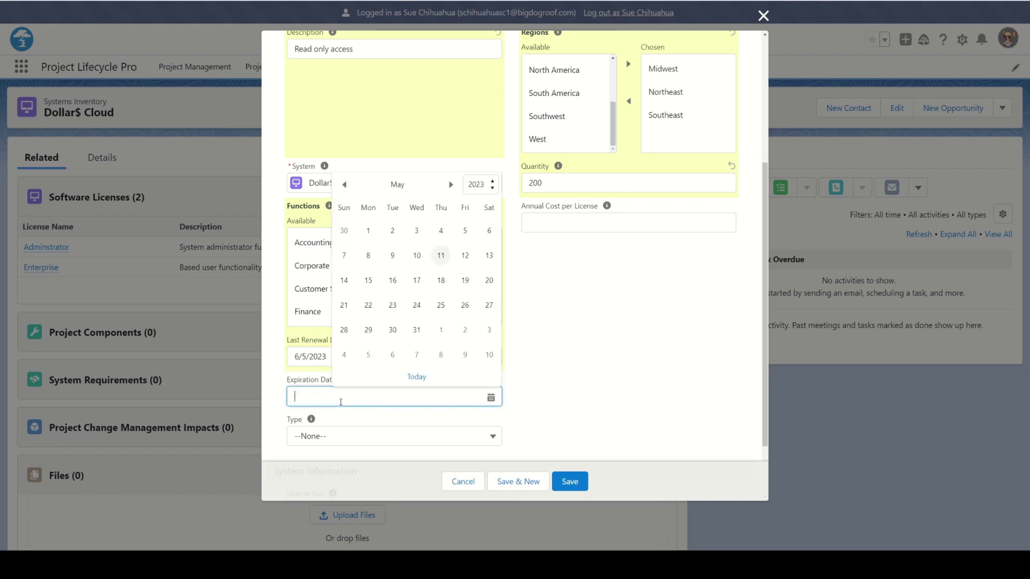
pyautogui.write('12/31/')
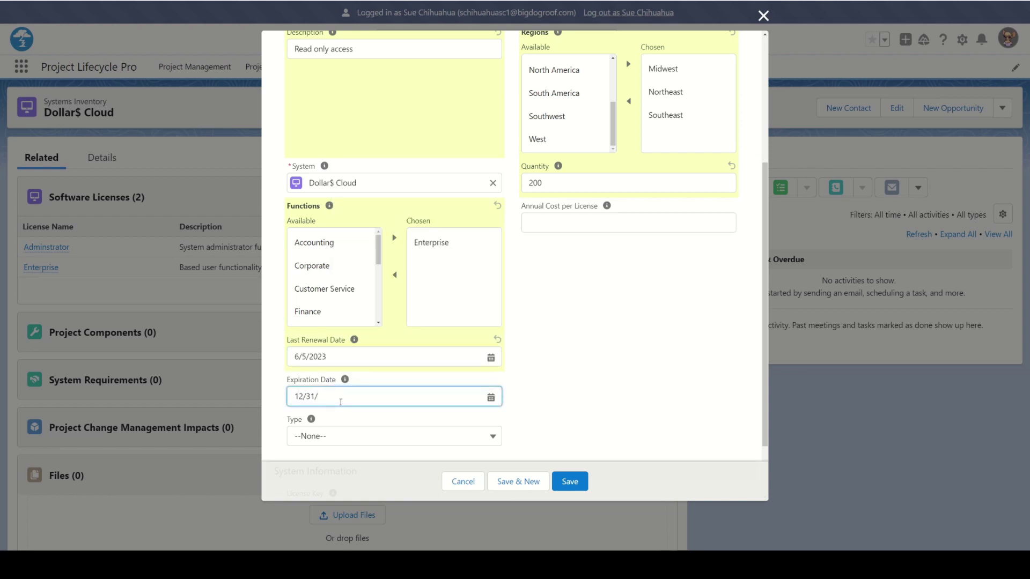
pyautogui.write('2023')
# Set the Reporting license's type to Floating License and its annual cost per license to $240
pyautogui.click(348, 437)
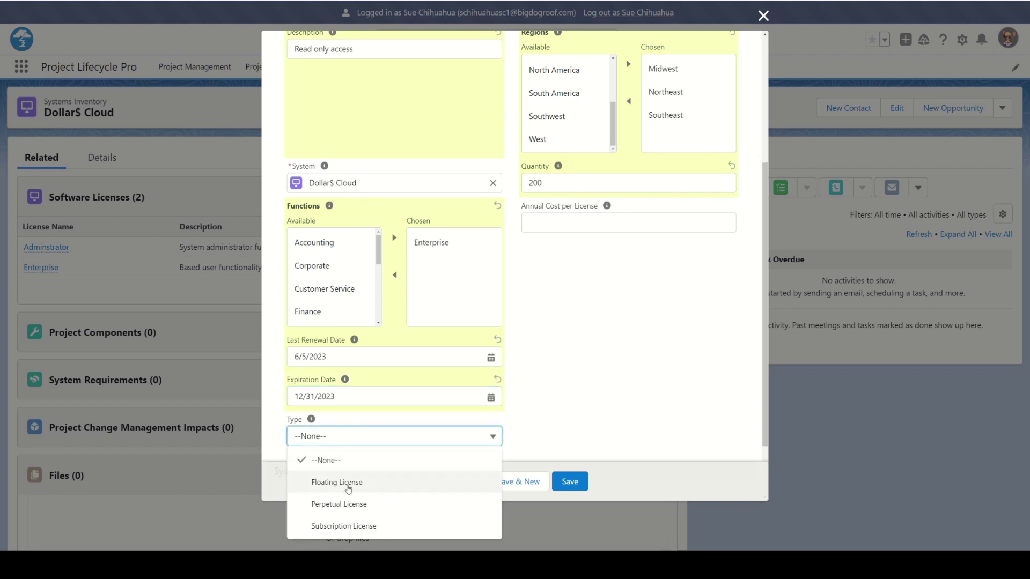
pyautogui.click(344, 483)
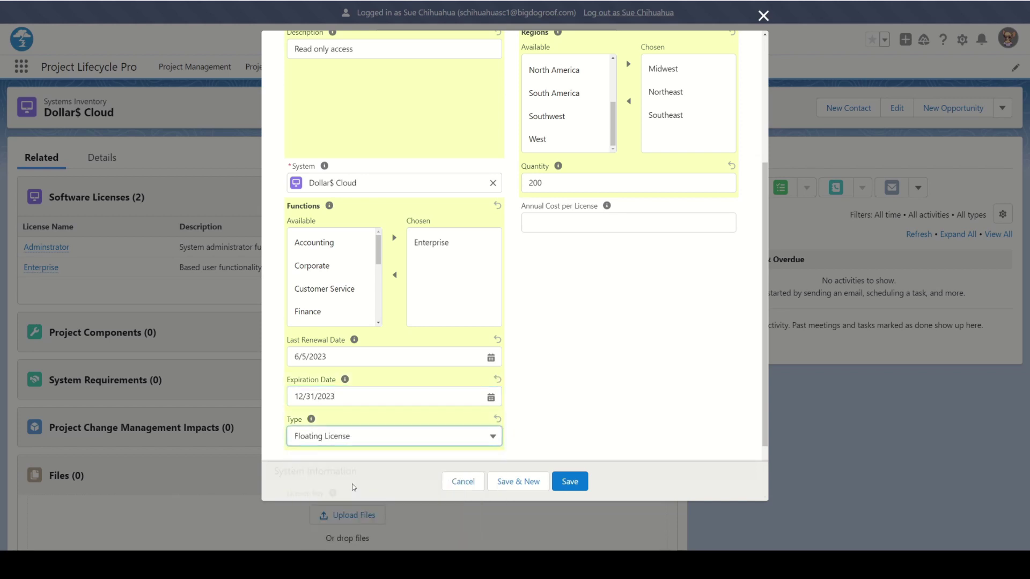
pyautogui.click(546, 222)
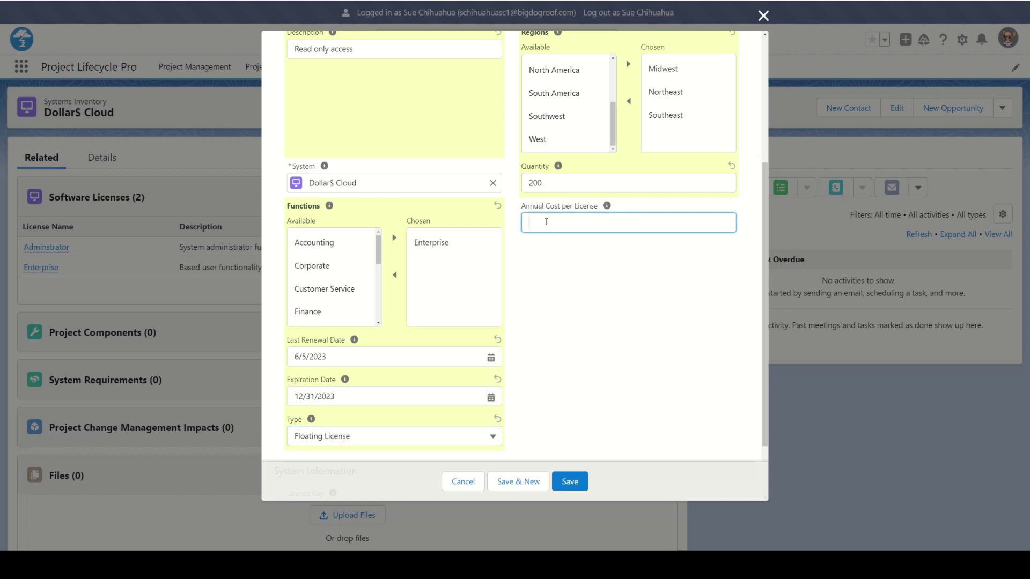
pyautogui.write('240')
pyautogui.click(605, 284)
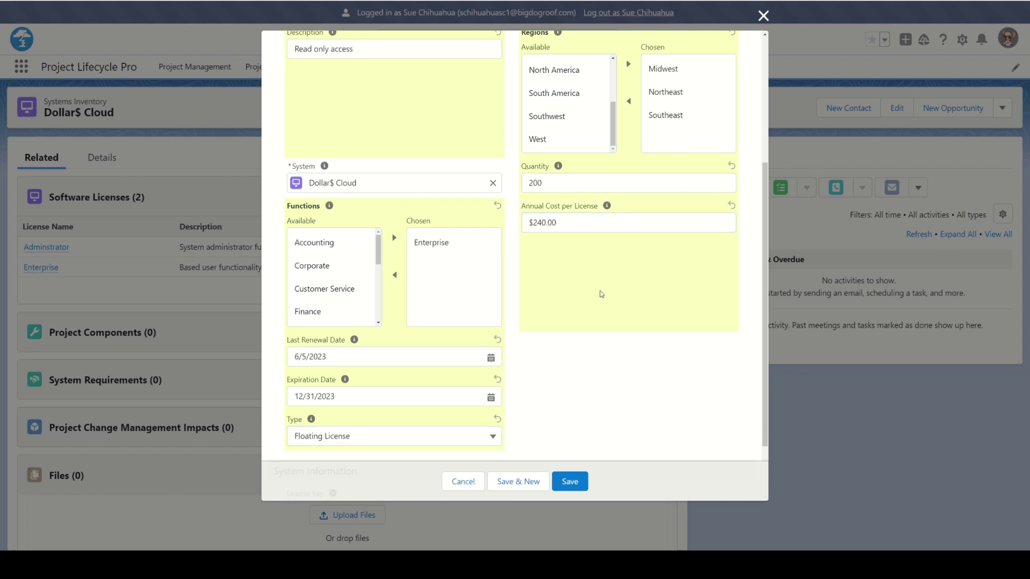
# Save the Reporting license and show the details of the Dollar$ Cloud system record
pyautogui.click(570, 481)
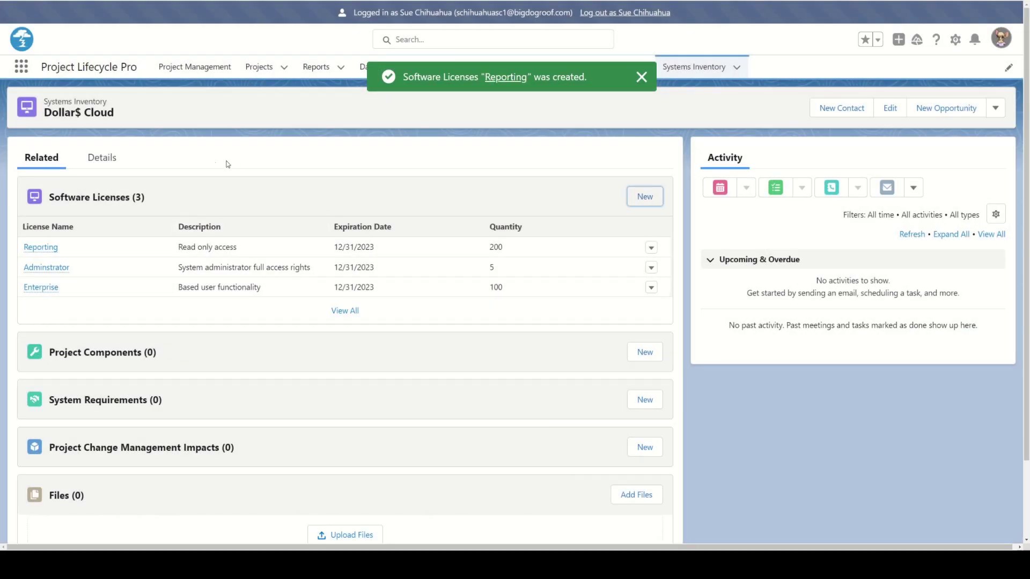
pyautogui.click(107, 166)
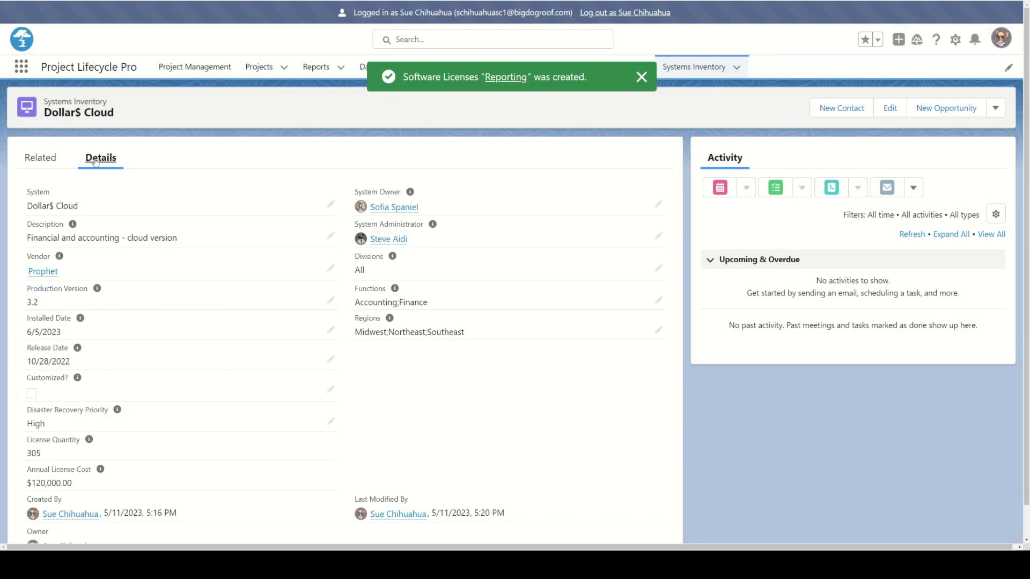
# Reopen the Dollar$ Cloud record from the Systems Inventory list and review its software licenses and details
pyautogui.click(664, 79)
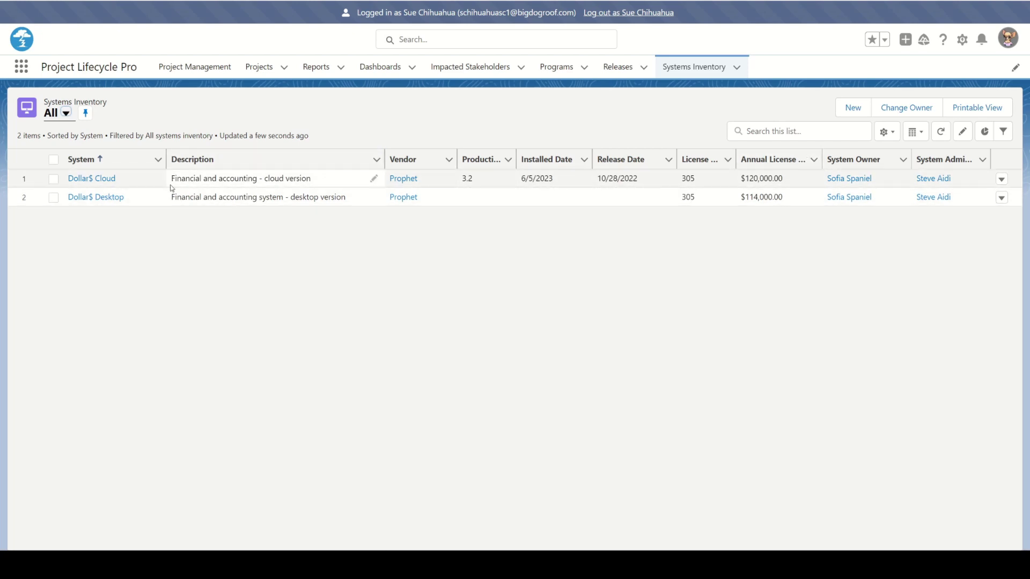
pyautogui.click(98, 180)
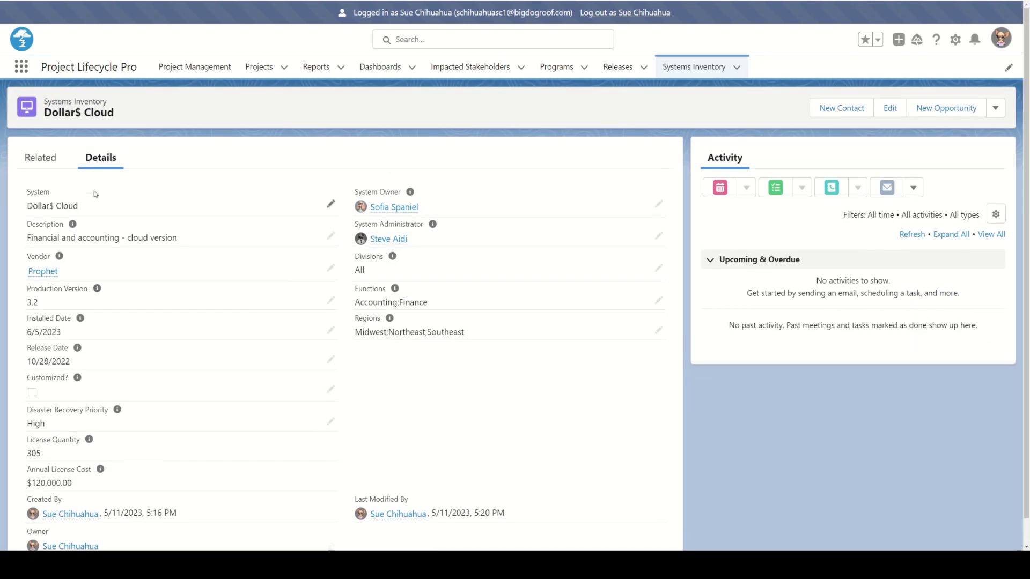
pyautogui.click(48, 158)
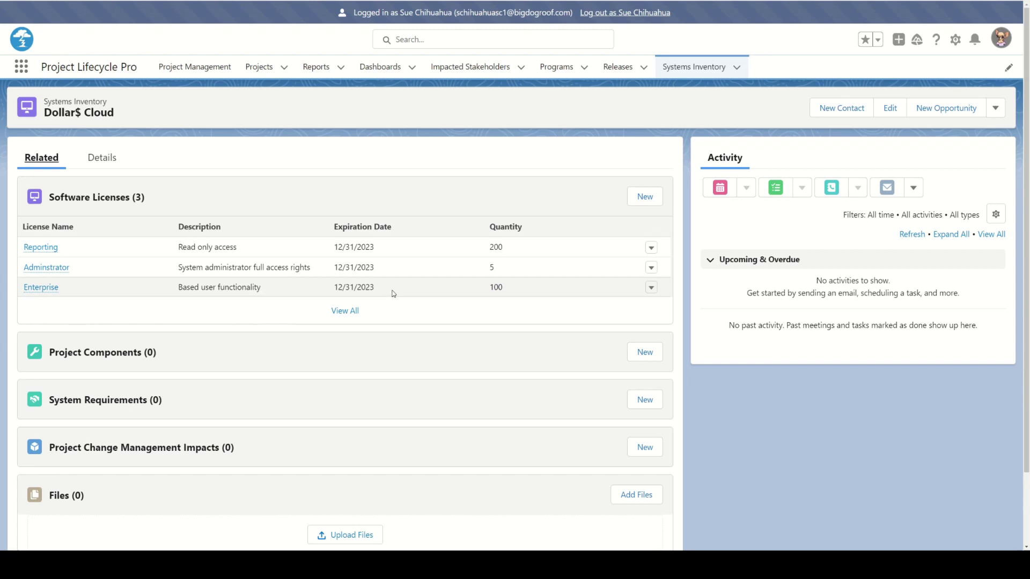
pyautogui.click(102, 157)
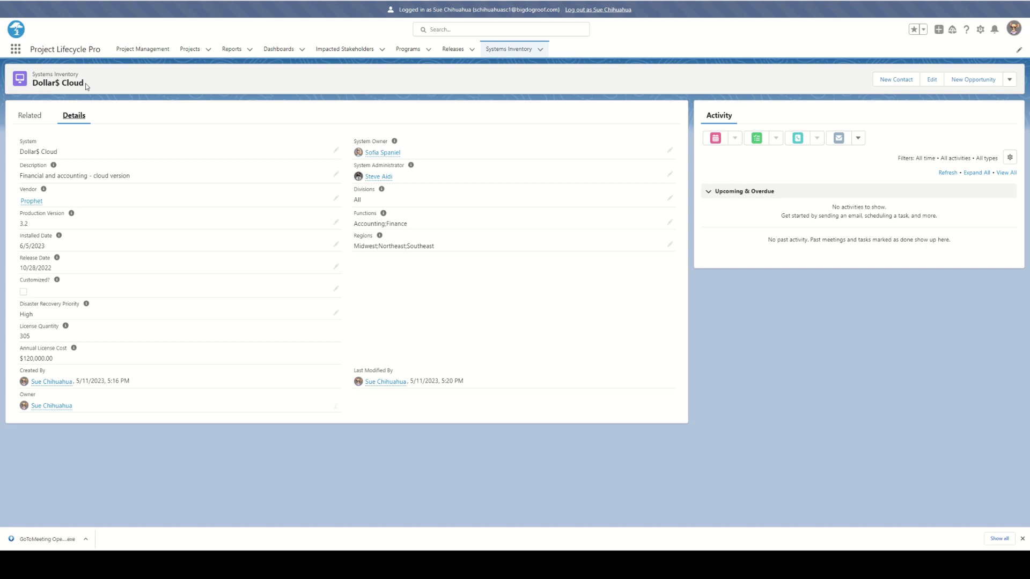
# Examine the software licenses, project components, system requirements and project change management impacts related to Dollar$ Cloud
pyautogui.click(29, 119)
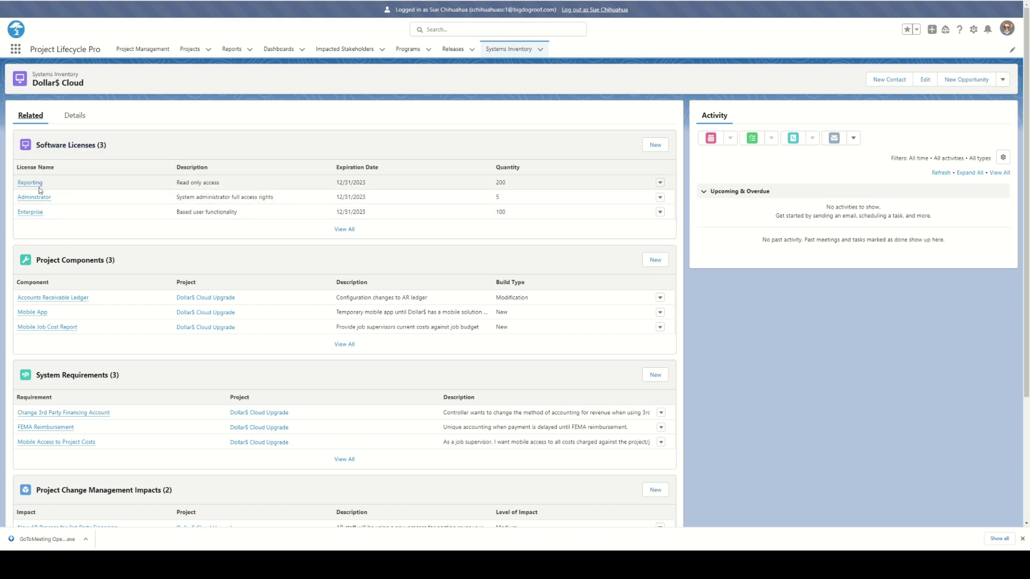
pyautogui.moveTo(40, 212)
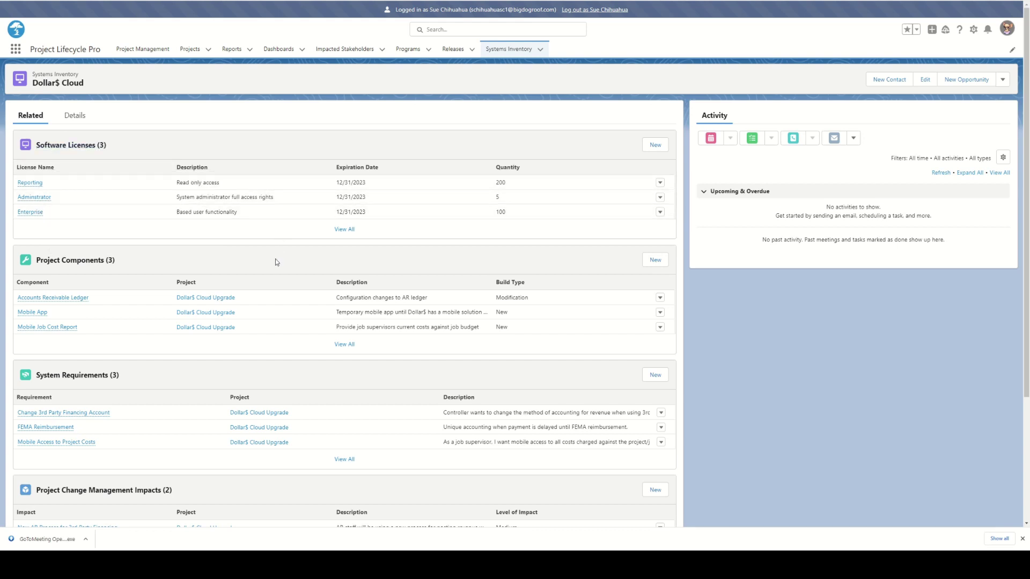
pyautogui.scroll(-2, 301, 251)
pyautogui.scroll(-1, 302, 252)
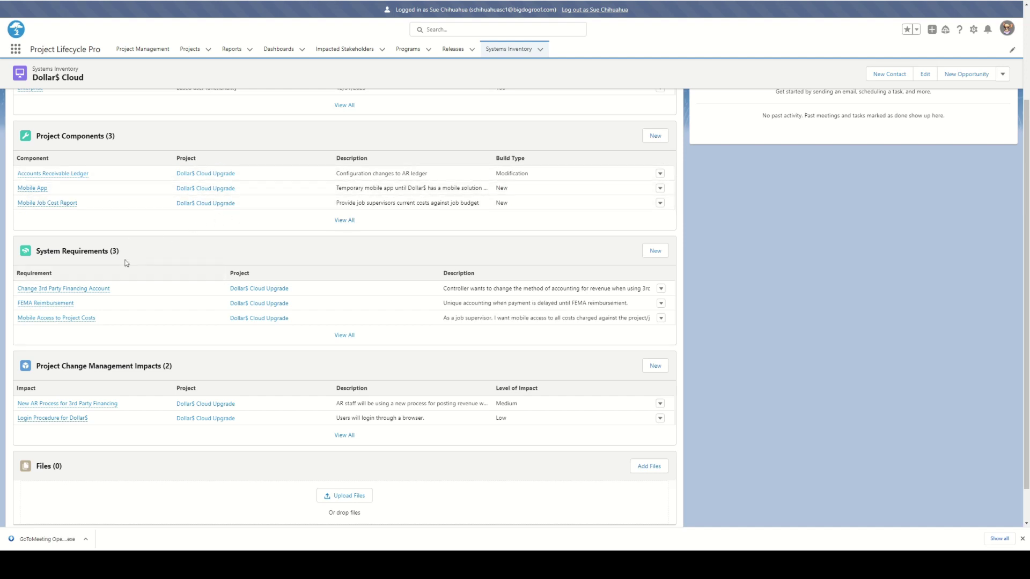
pyautogui.moveTo(84, 289)
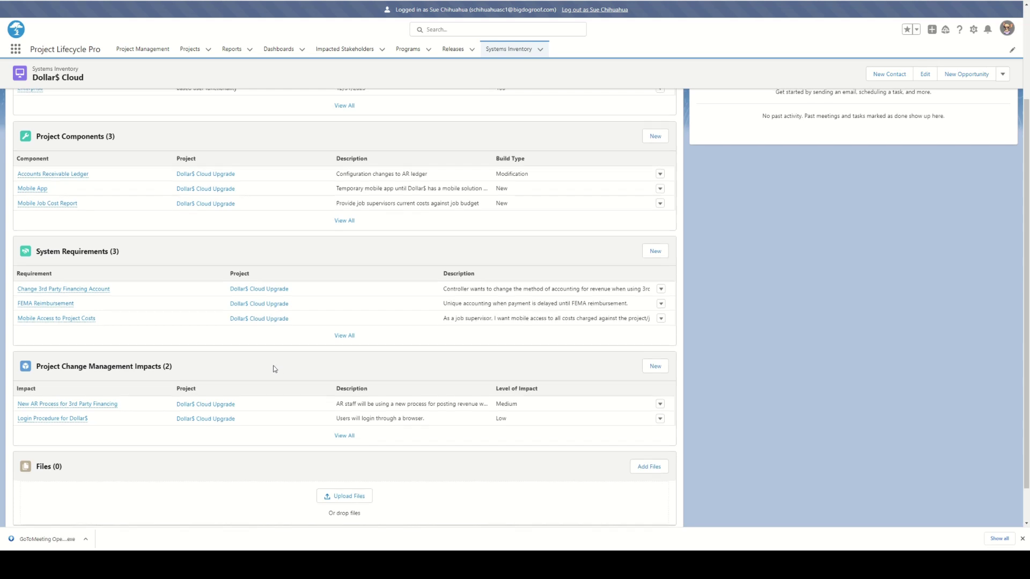
pyautogui.scroll(3, 273, 365)
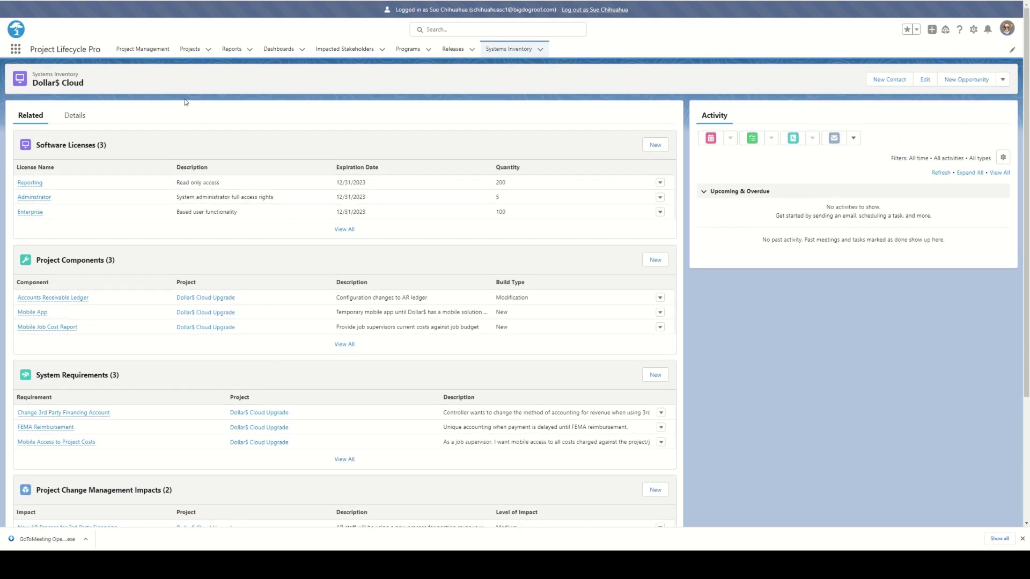